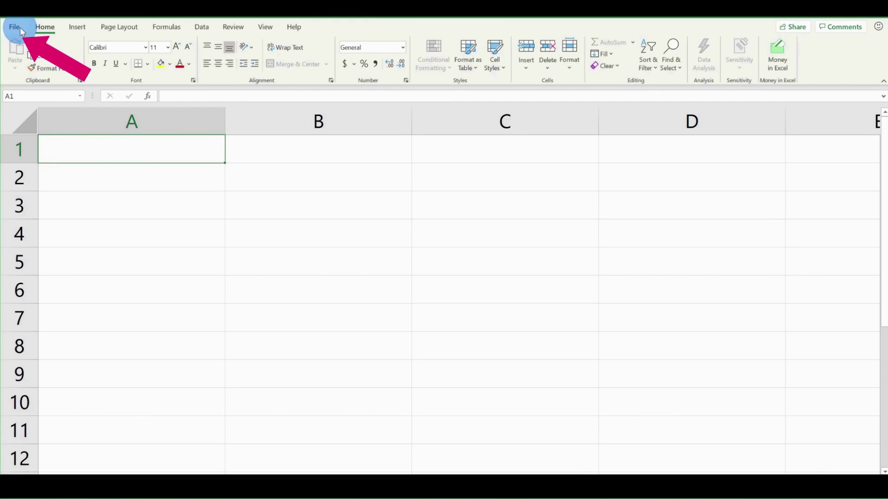
Switch the Office Insider channel to Beta Channel from the Account page.
click(20, 27)
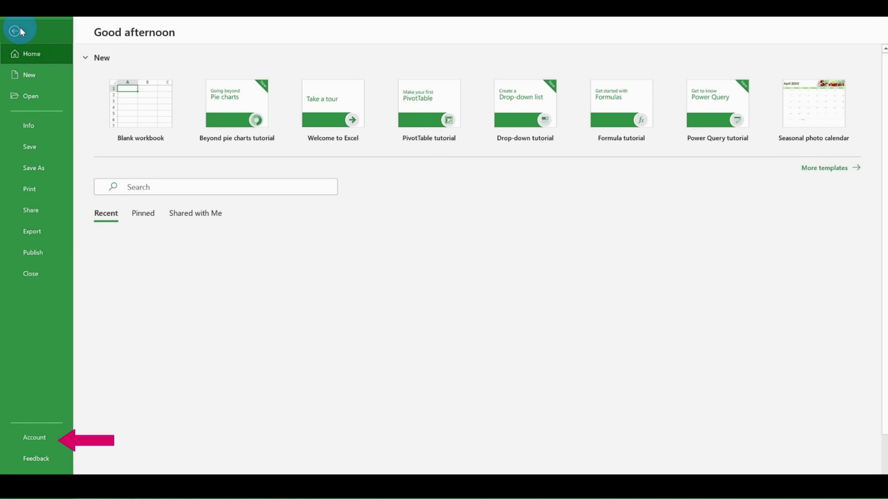
click(49, 436)
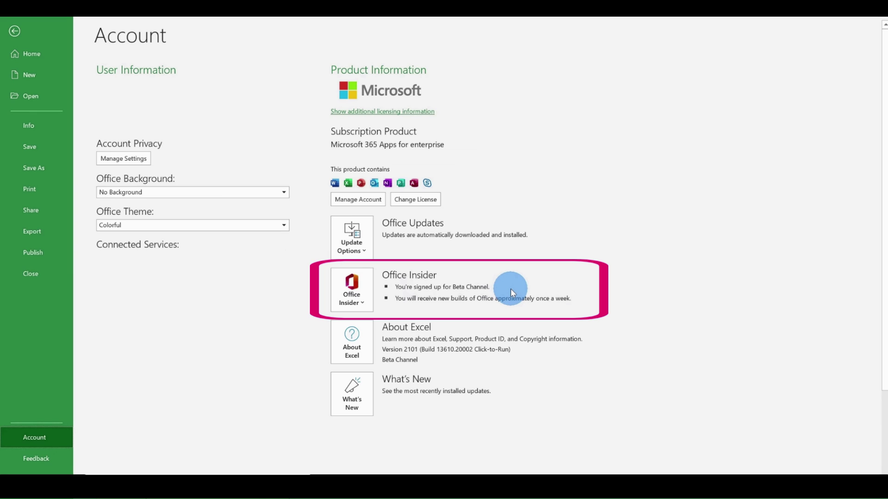
click(369, 298)
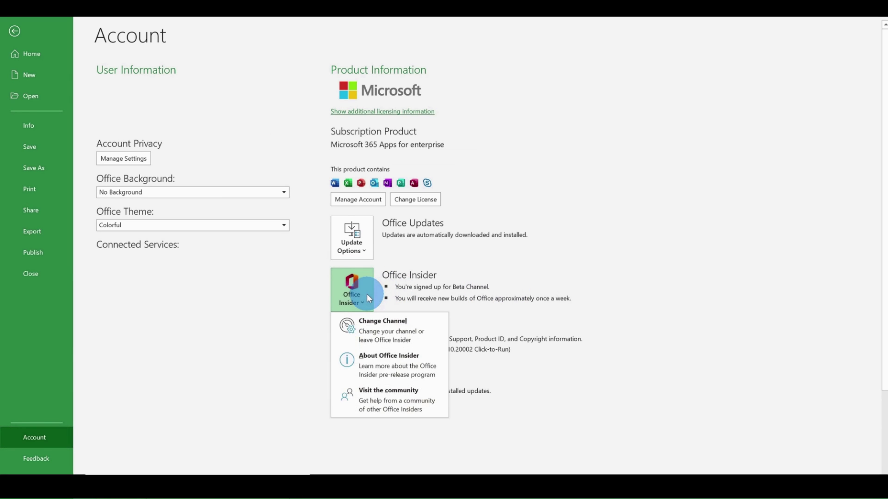
click(403, 325)
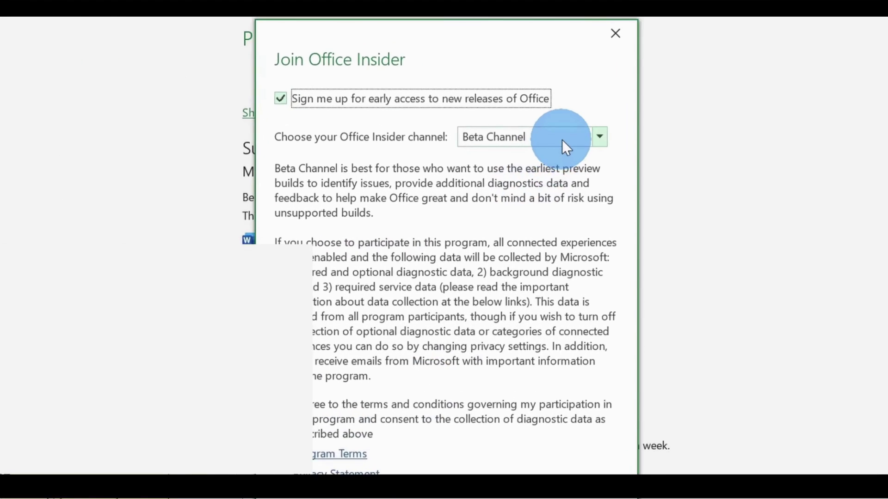
click(563, 140)
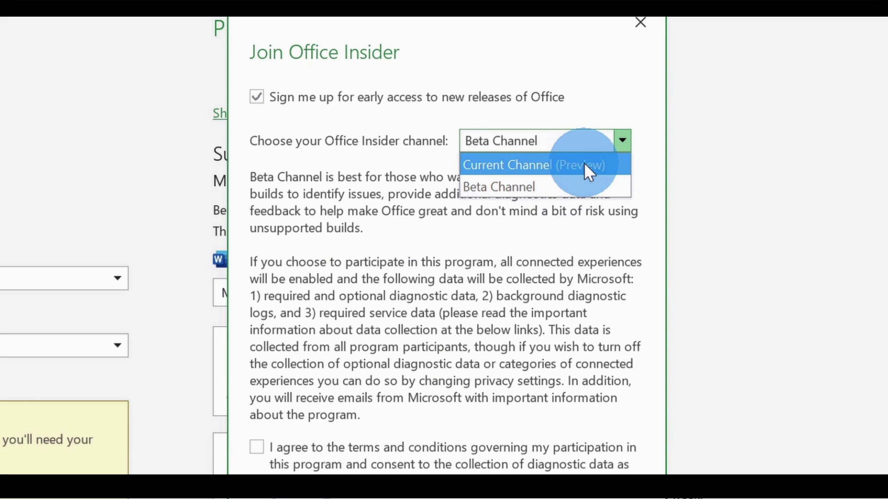
click(602, 186)
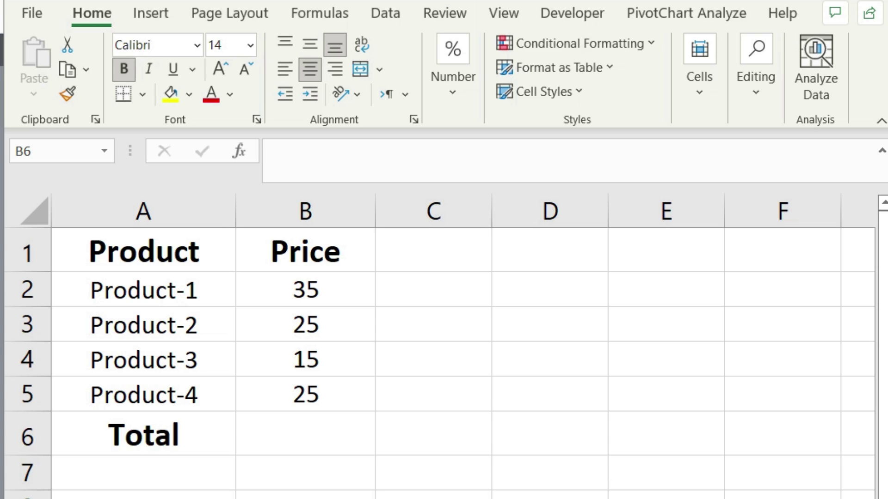
Enter =B2+B3+B4+B5 in the Total cell B6 so it shows 100.
drag(163, 291, 163, 388)
drag(303, 289, 320, 381)
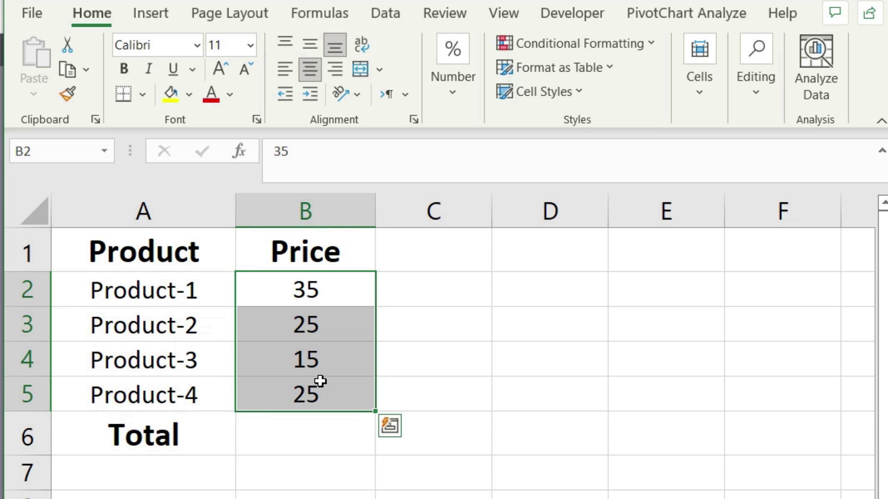
click(308, 420)
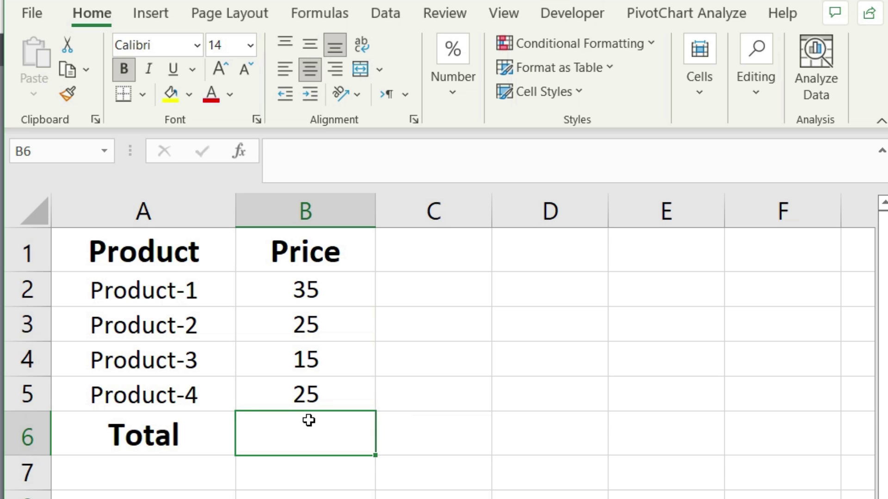
text(=)
click(283, 302)
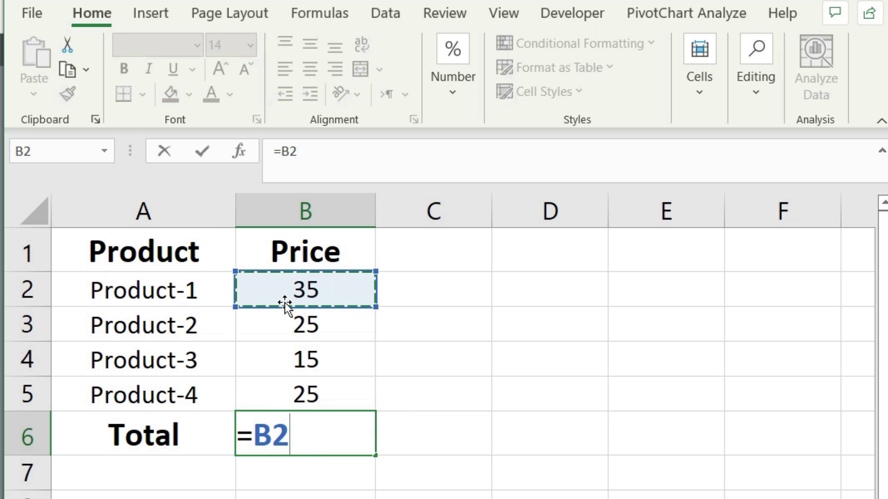
text(+)
click(277, 328)
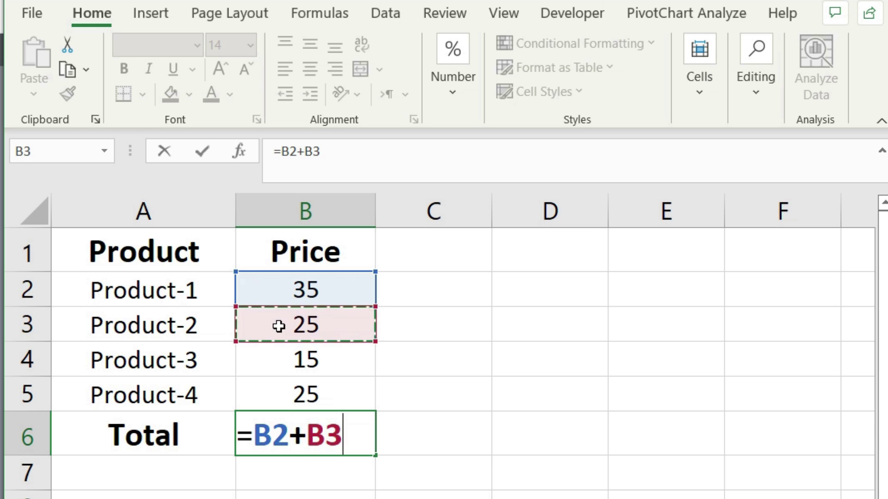
text(+)
click(286, 352)
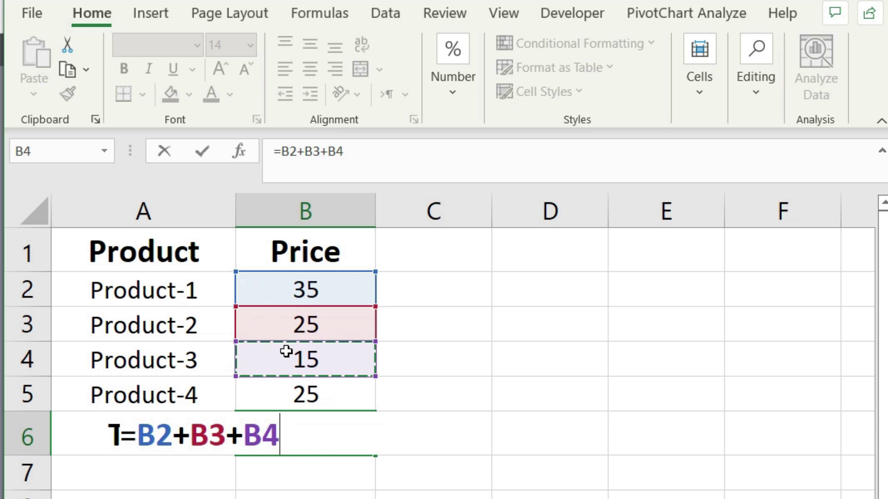
text(+)
click(317, 396)
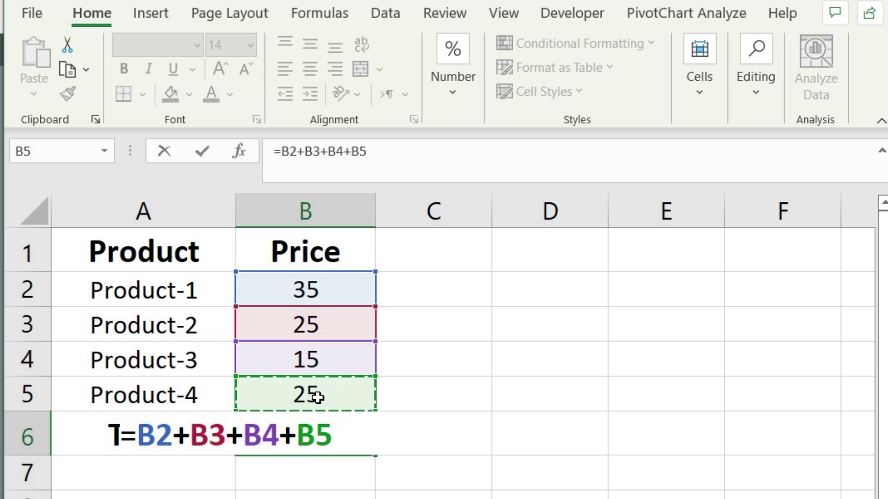
key(Return)
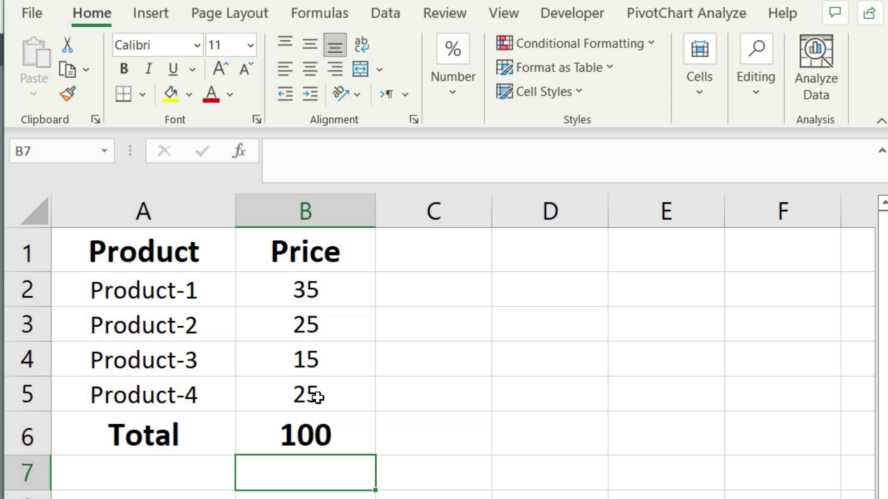
Replace the B6 total with =SUM(B2:B5), still giving 100.
click(325, 433)
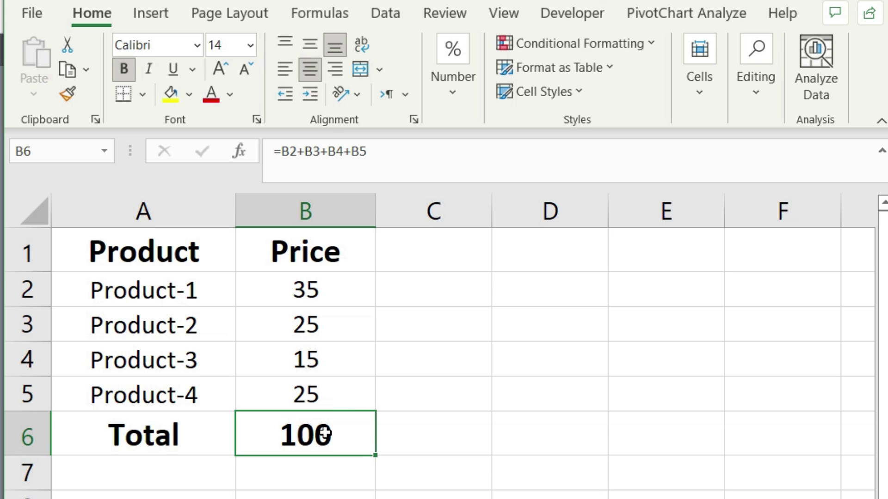
text(=sum)
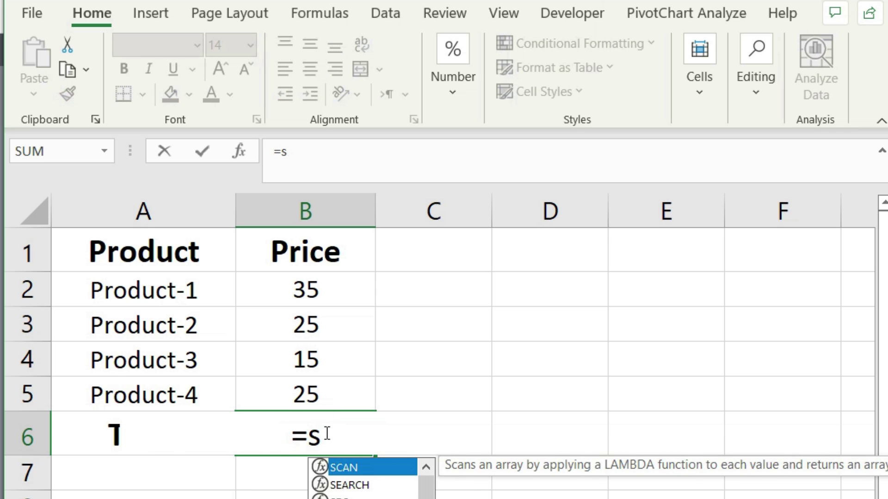
double_click(327, 462)
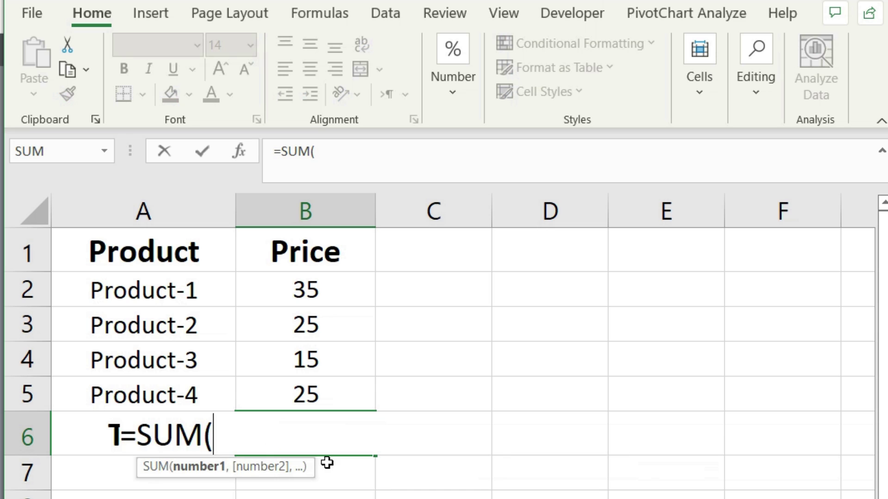
drag(319, 287, 312, 387)
text())
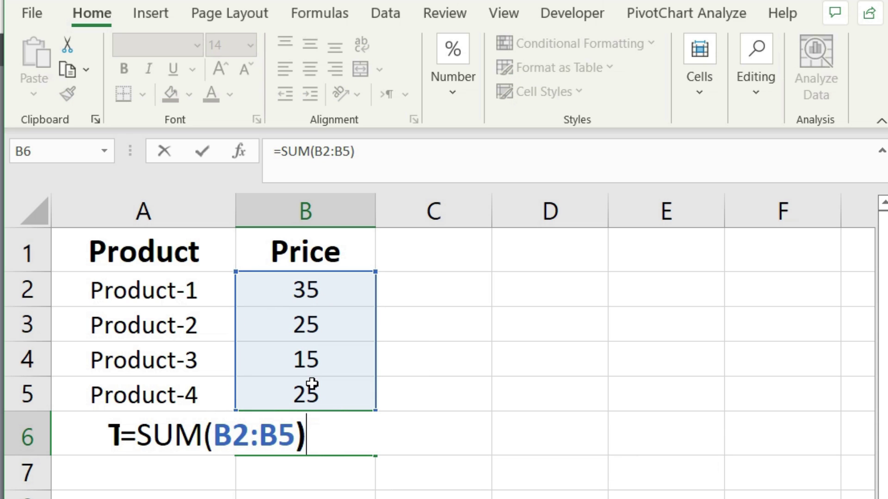
key(Return)
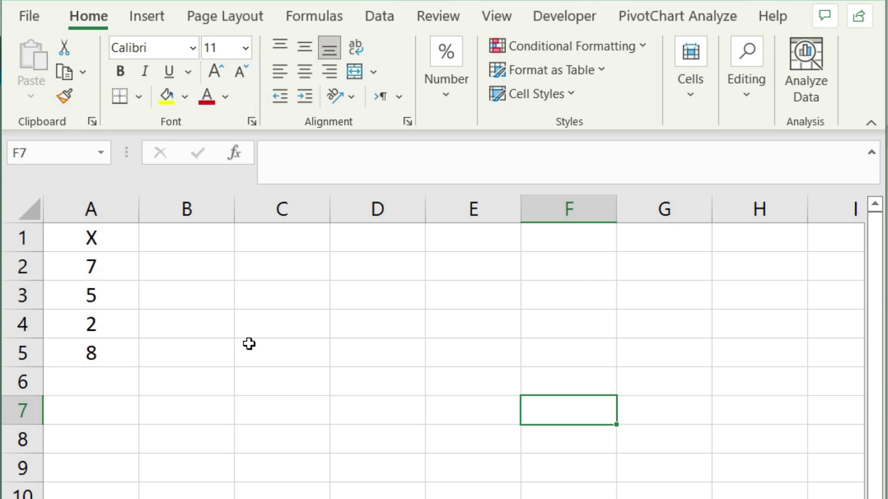
Enter =LAMBDA(X,X-2)(A2) in C2 to subtract 2 from the first X value.
click(264, 257)
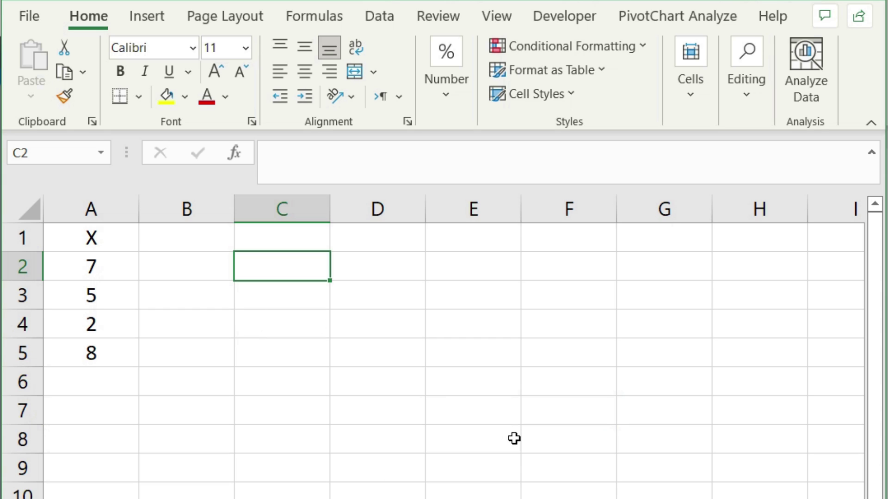
text(=LAM)
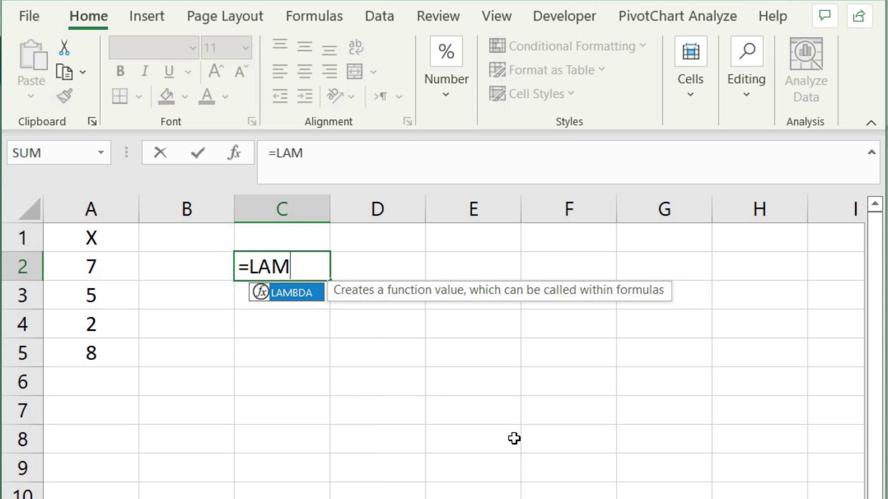
double_click(283, 292)
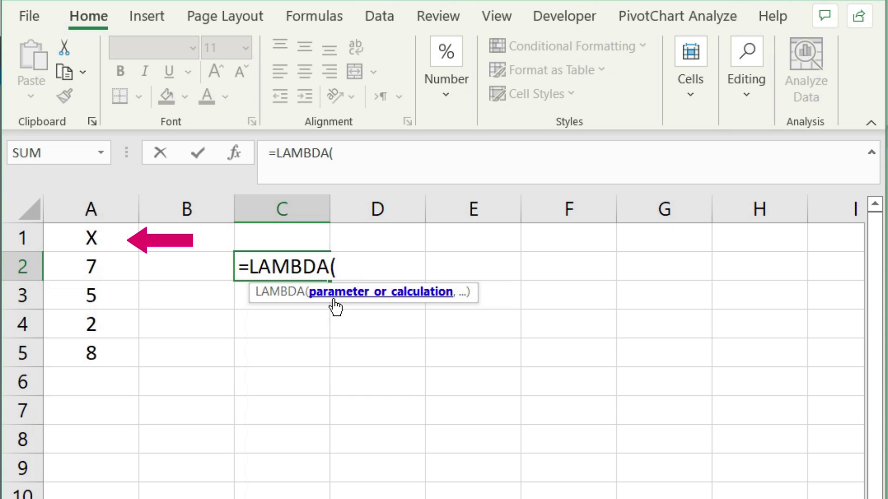
text(X,)
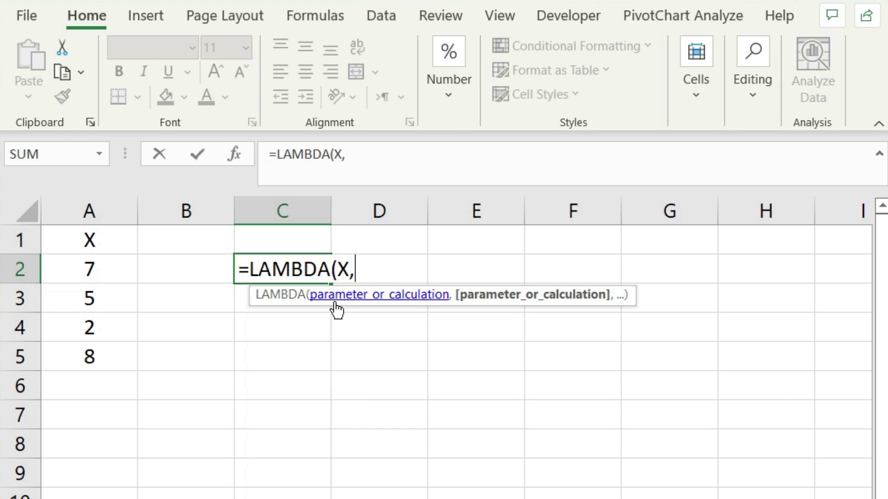
text(X-2)
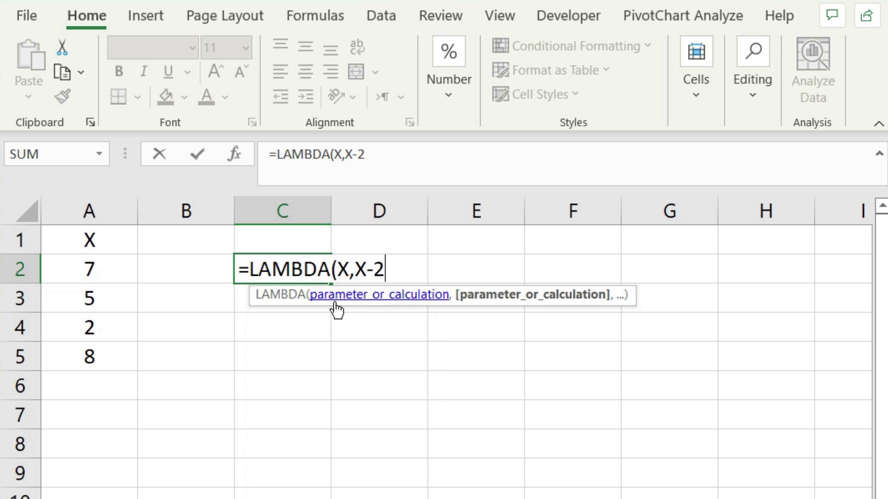
text())
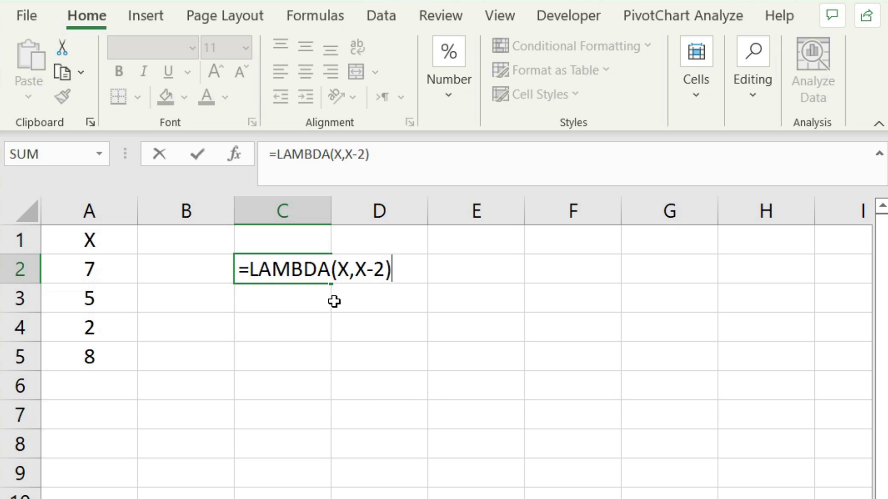
text(()
click(102, 270)
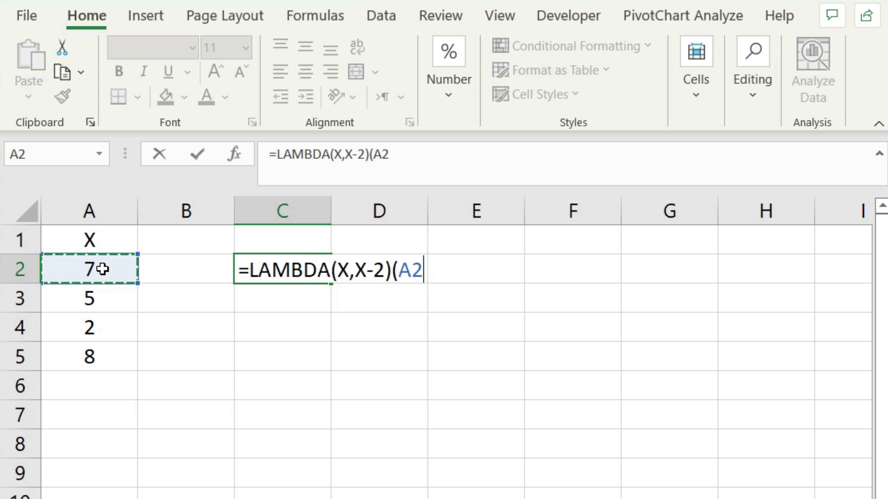
text())
key(Return)
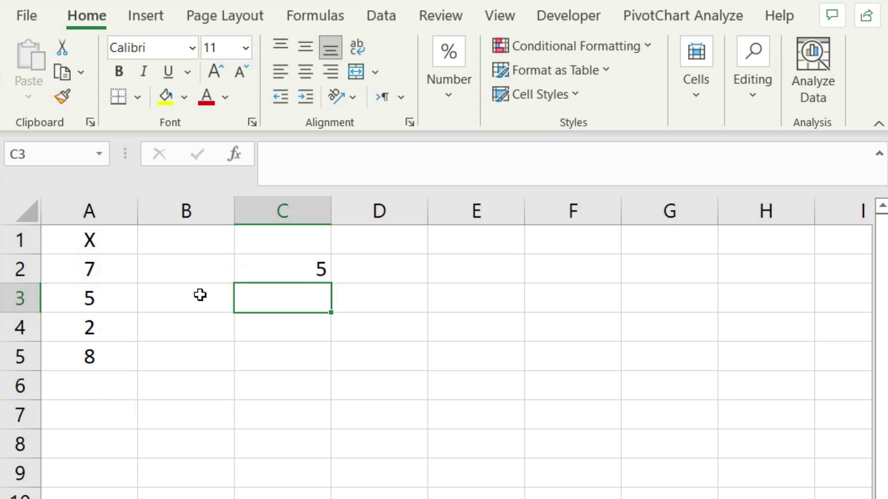
Fill the C2 LAMBDA formula down to C5, giving 5, 3, 0 and 6.
click(312, 275)
drag(331, 284, 328, 366)
click(289, 311)
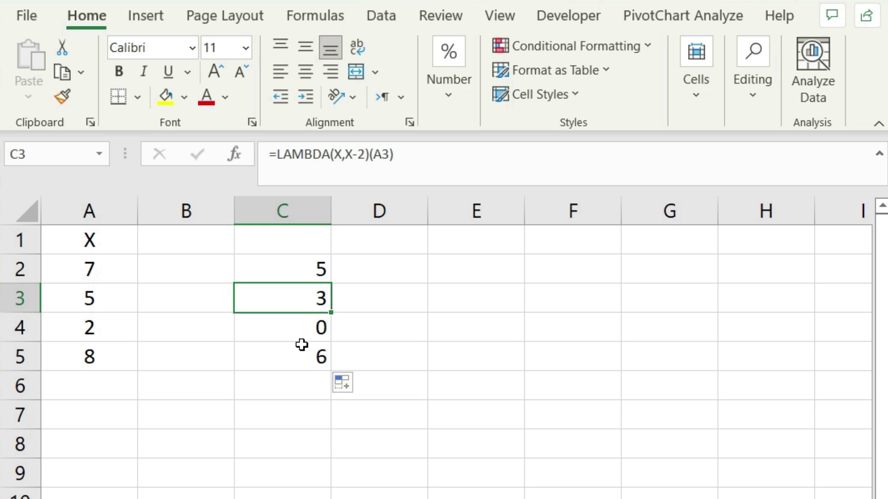
Create the workbook name Minustwo referring to =LAMBDA(X,X-2) in Name Manager.
click(315, 15)
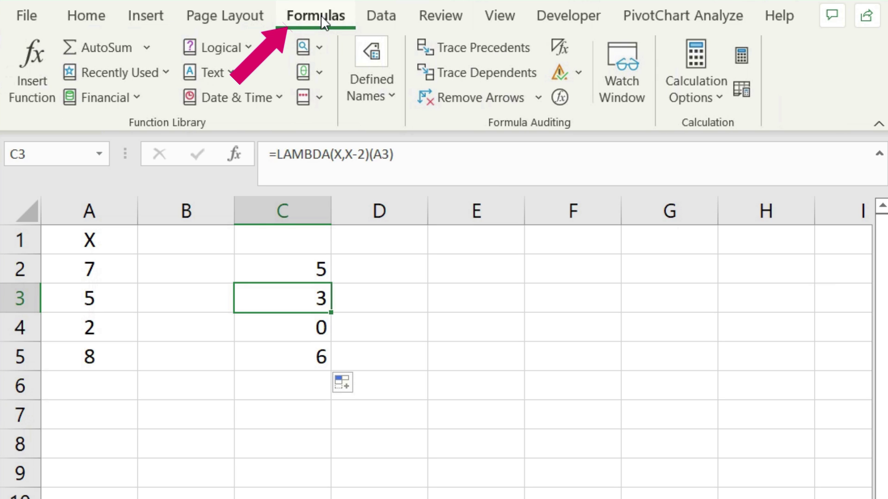
click(395, 91)
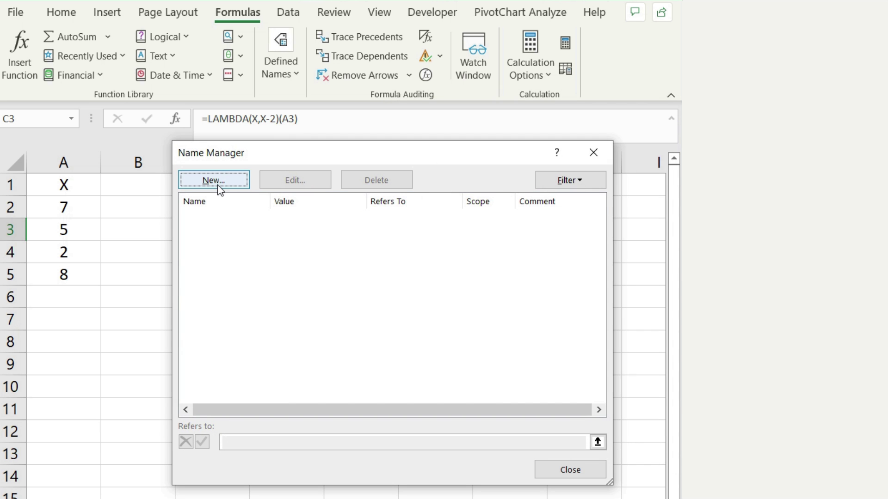
click(218, 187)
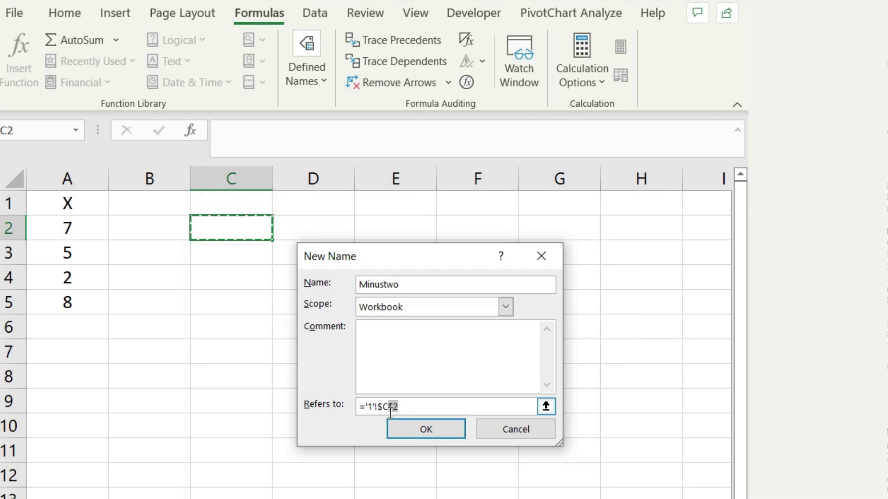
drag(398, 407, 337, 408)
text(=LAMBDA(X,X-2))
click(408, 434)
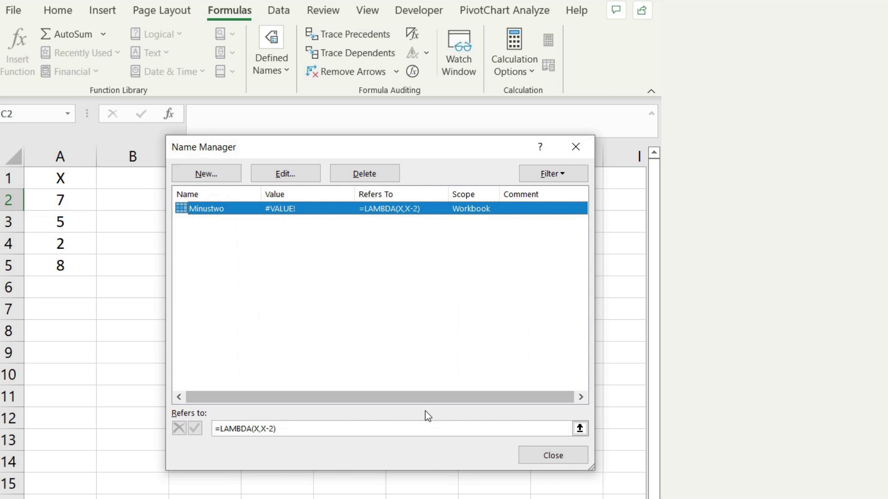
click(533, 460)
text(=MINUS)
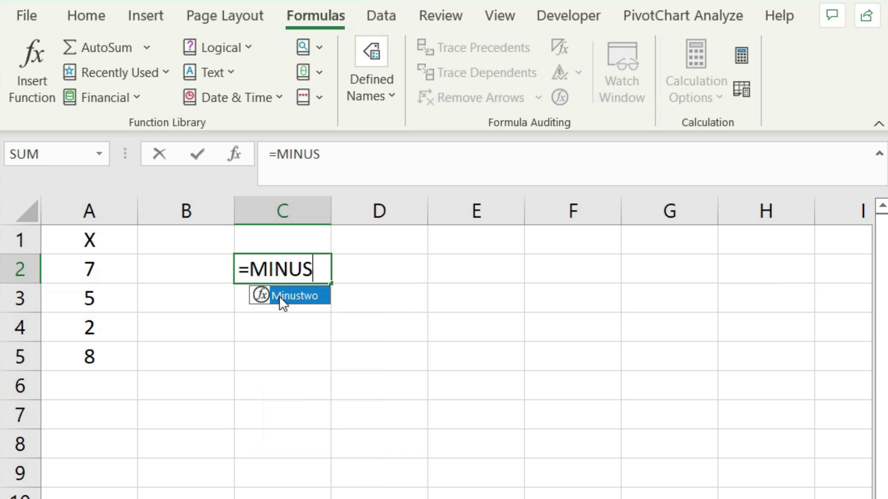
Fill =Minustwo(A2) down C2:C5 to get 5, 3, 0, 6, then delete those results.
double_click(282, 296)
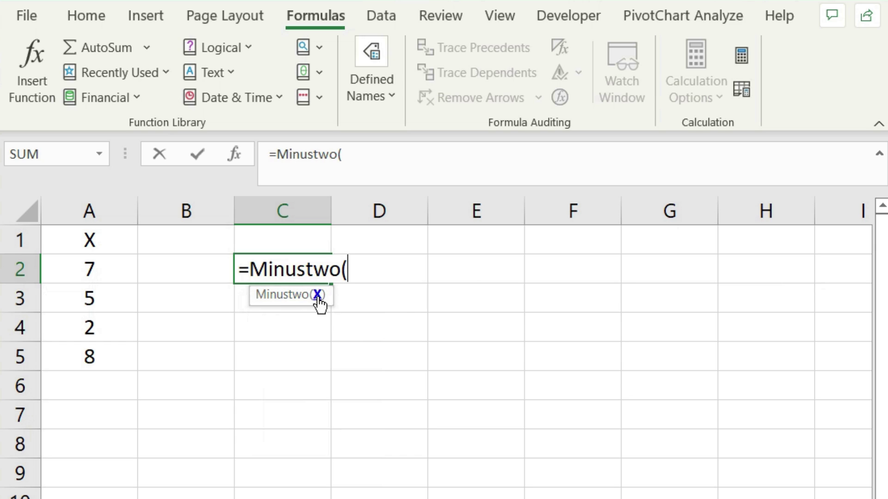
click(107, 270)
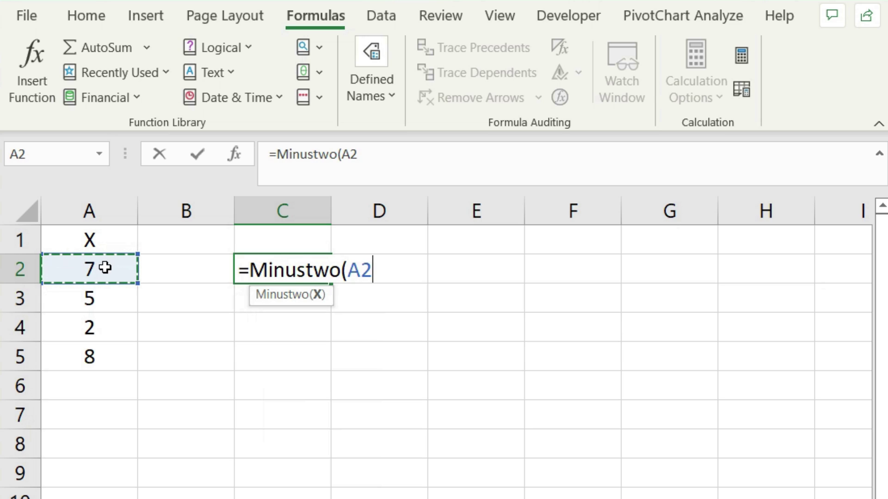
text())
key(Return)
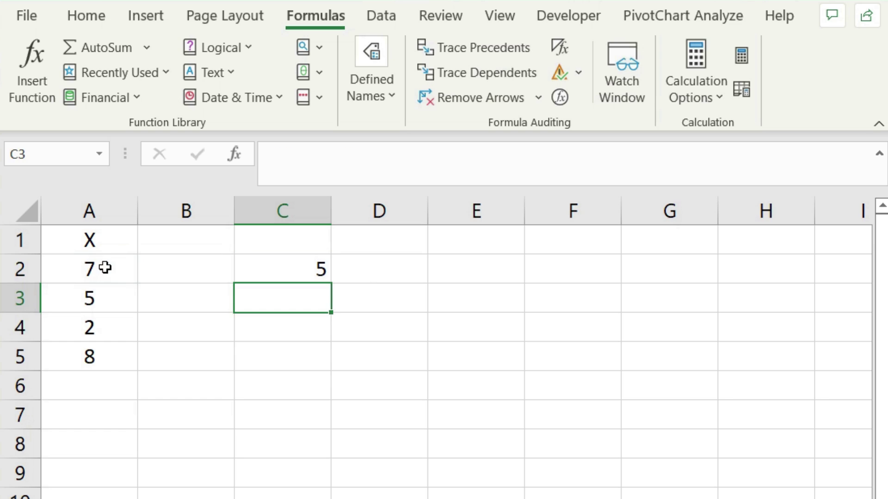
click(310, 269)
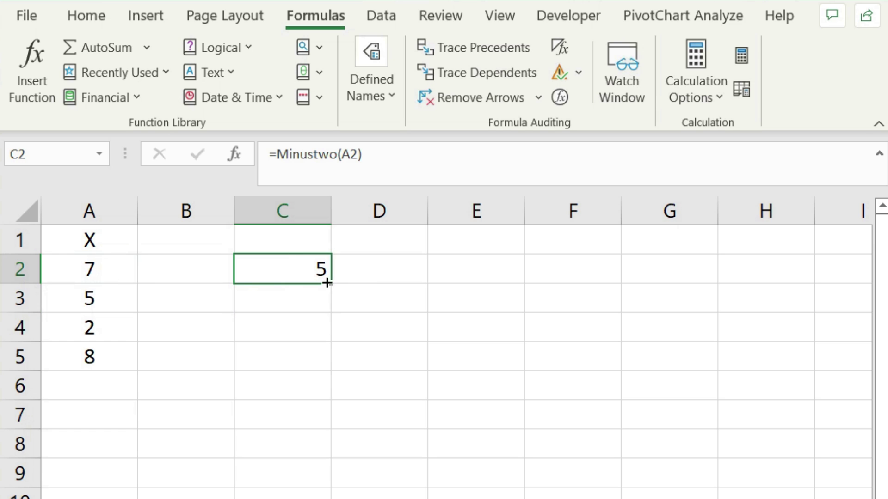
drag(327, 283, 316, 363)
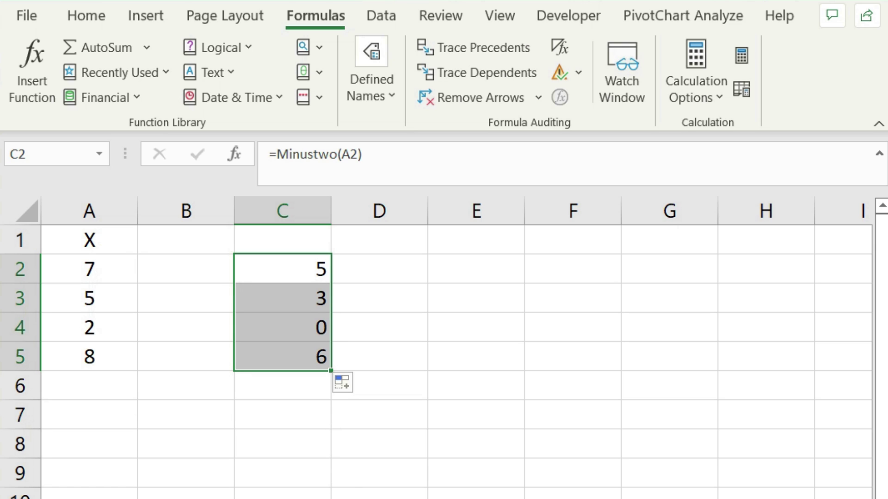
shift+click(322, 390)
key(Delete)
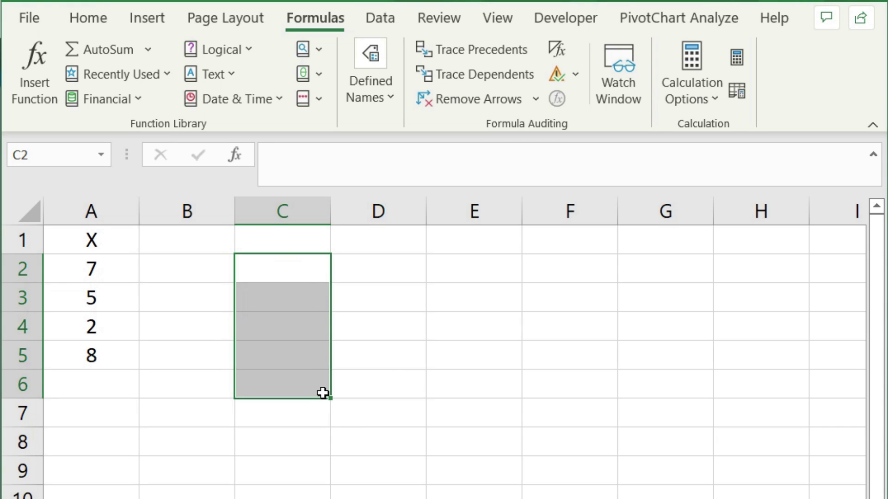
Enter a Y column in B1:B5 with values 5, 4, 6, 2 and centre-align it.
click(187, 248)
text(Y)
key(Return)
text(5)
key(Return)
text(4)
key(Return)
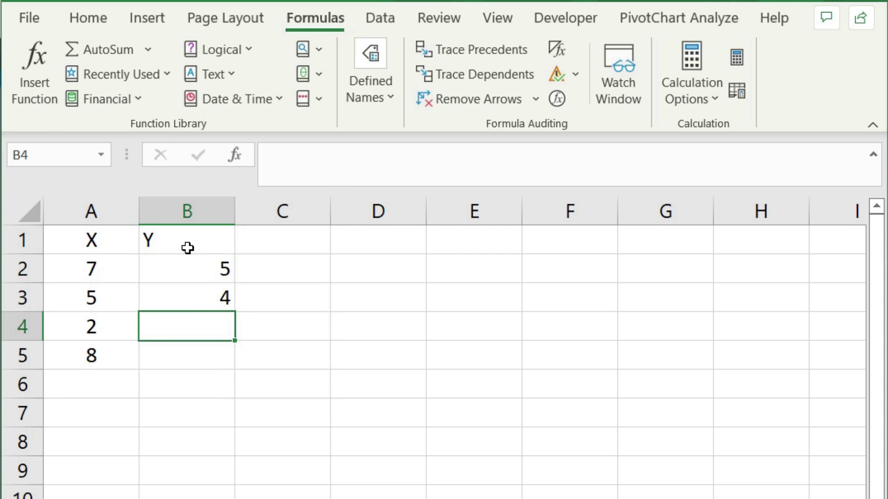
text(6)
key(Return)
text(2)
drag(187, 249, 188, 356)
click(89, 18)
click(304, 74)
Define the workbook name MultiplyXY as =LAMBDA(X,Y,X*Y) in Name Manager.
click(344, 268)
click(316, 17)
click(371, 83)
click(371, 180)
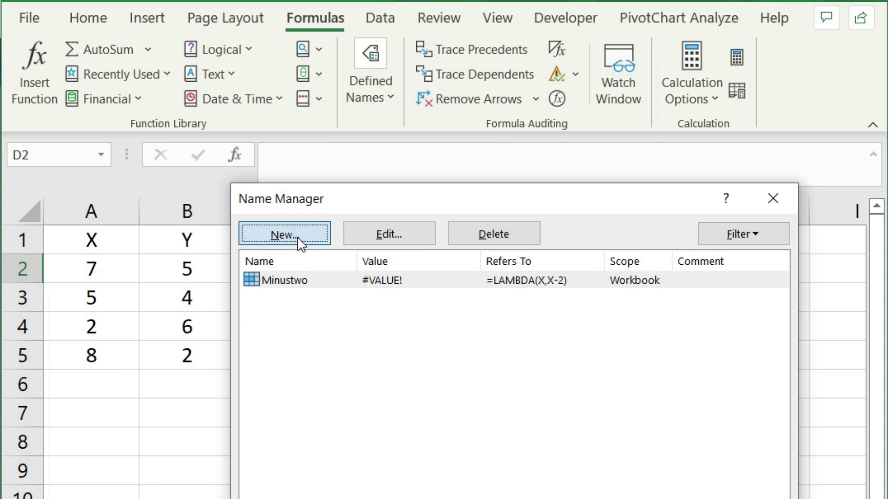
click(298, 239)
text(Multiply)
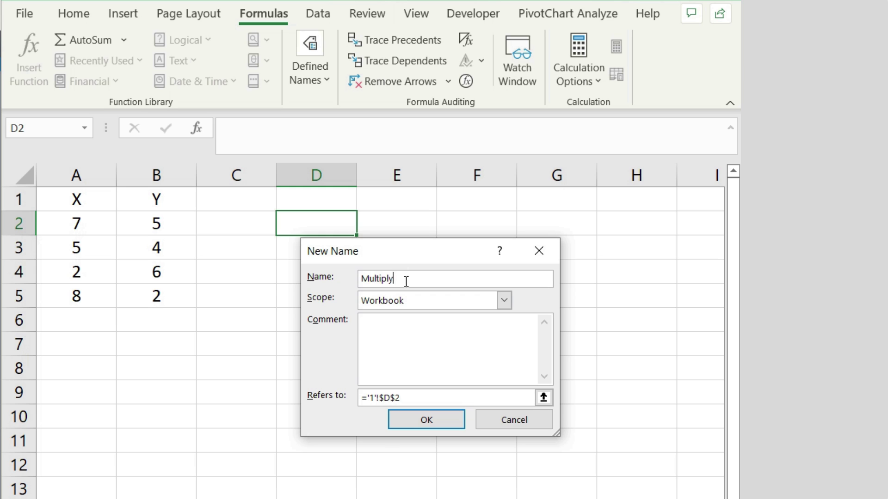
text(XY)
click(341, 392)
text(=)
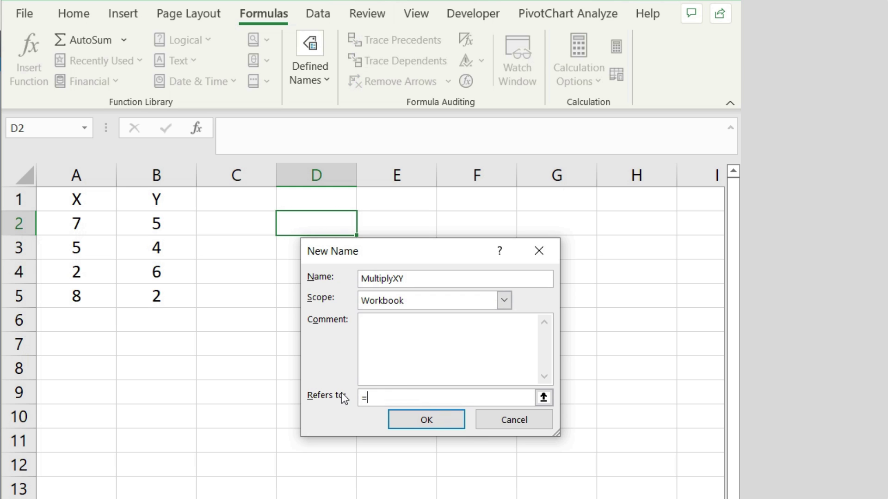
text(LAMBDA(X,Y,X*Y)
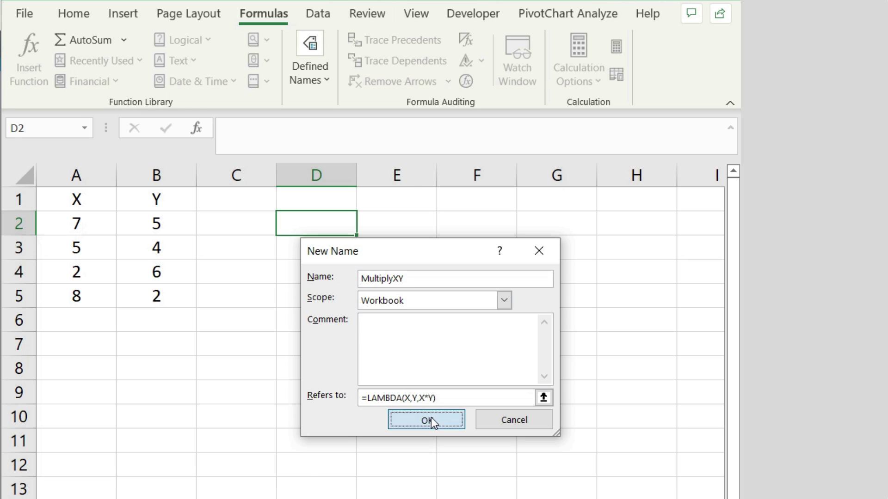
click(430, 418)
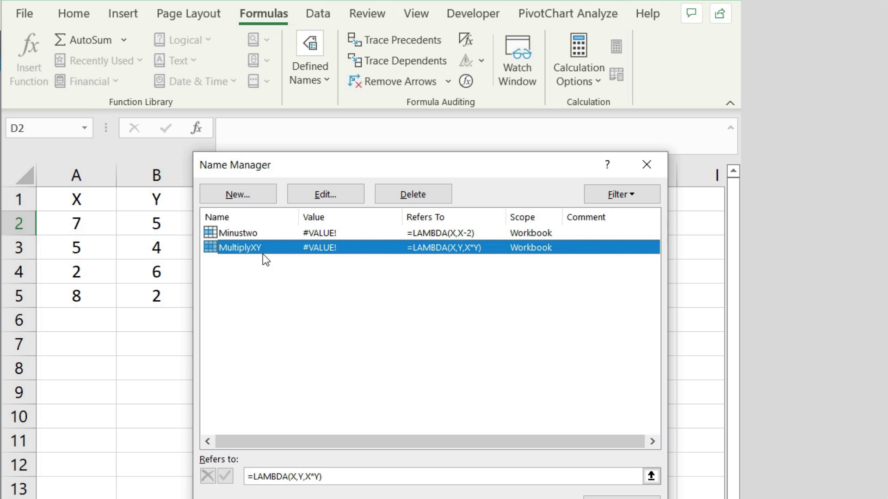
Enter =MultiplyXY(A2,B2) in D2.
click(601, 498)
text(=MULT)
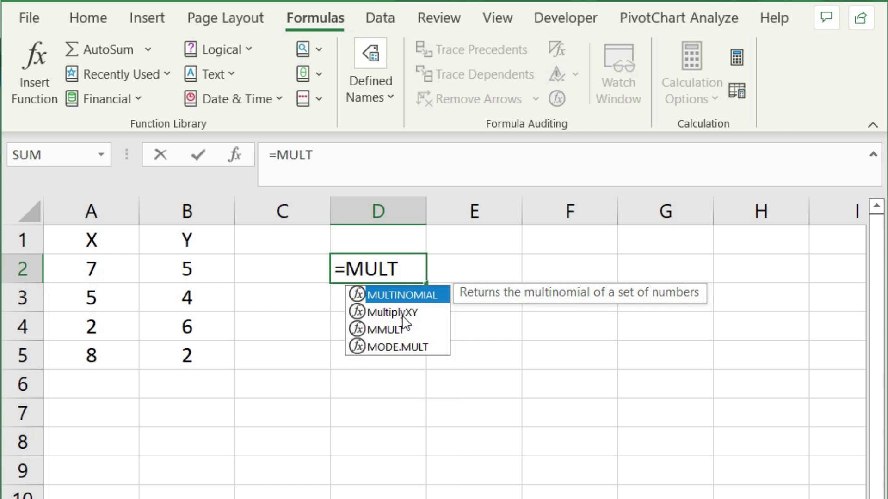
double_click(336, 264)
click(93, 230)
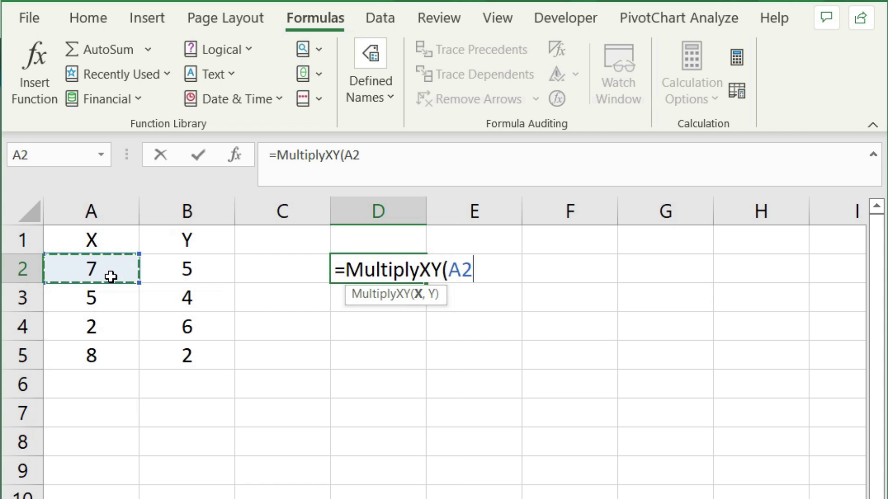
text(,)
click(175, 271)
key(Return)
Change D2 to =MultiplyXY(A2:A5,B2:B5) so it returns 35, 20, 12 and 16.
click(418, 279)
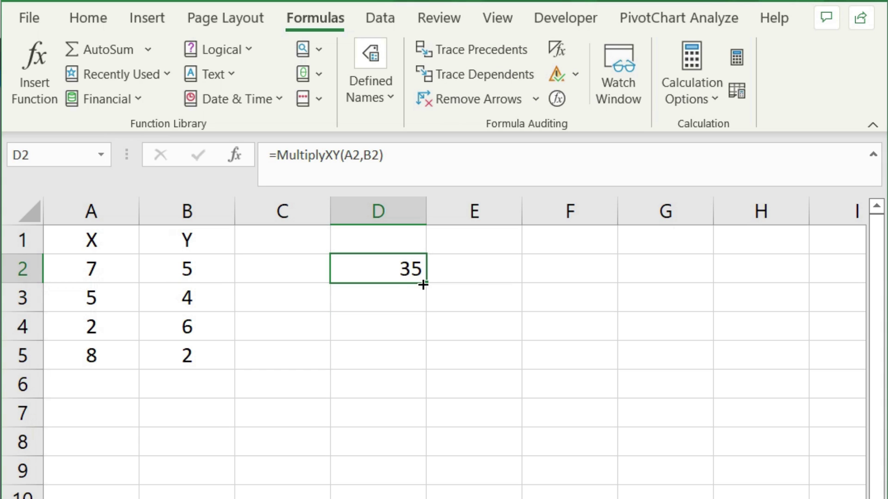
double_click(408, 269)
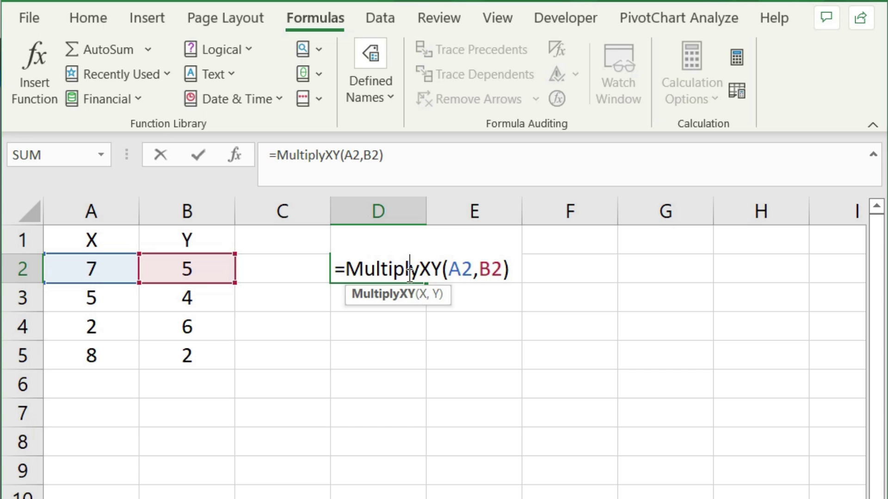
drag(473, 270, 453, 270)
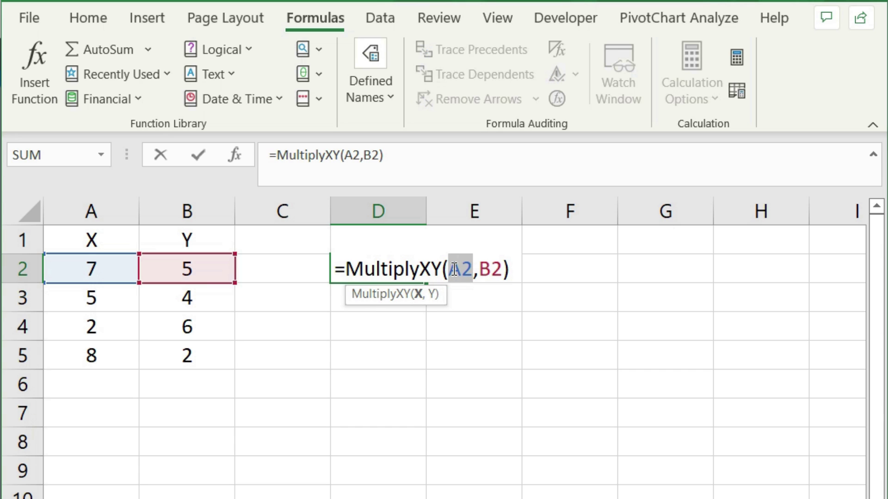
key(Delete)
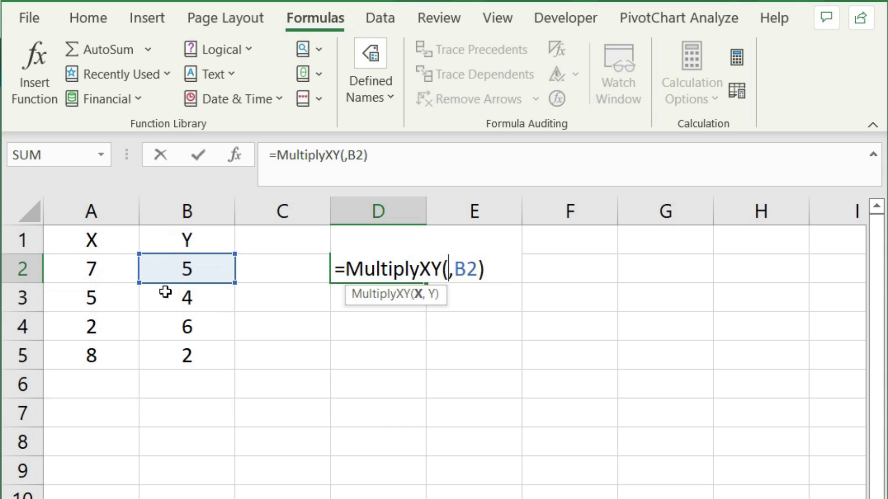
drag(119, 270, 124, 345)
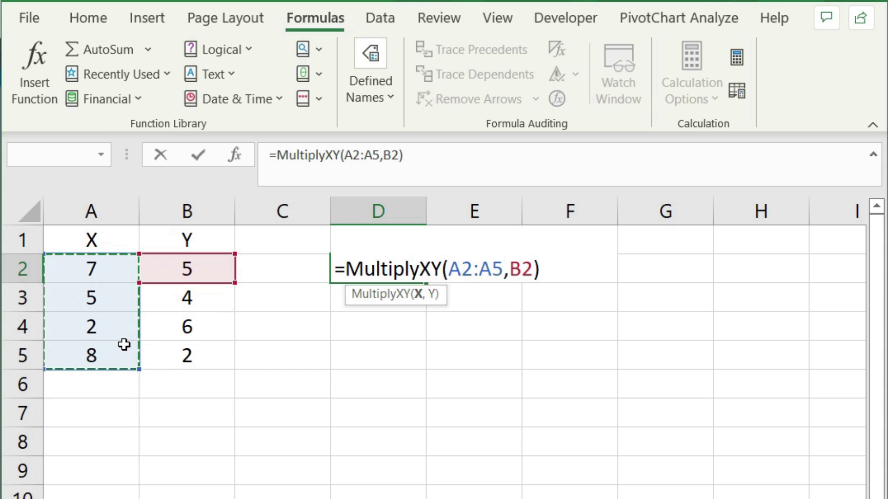
double_click(518, 272)
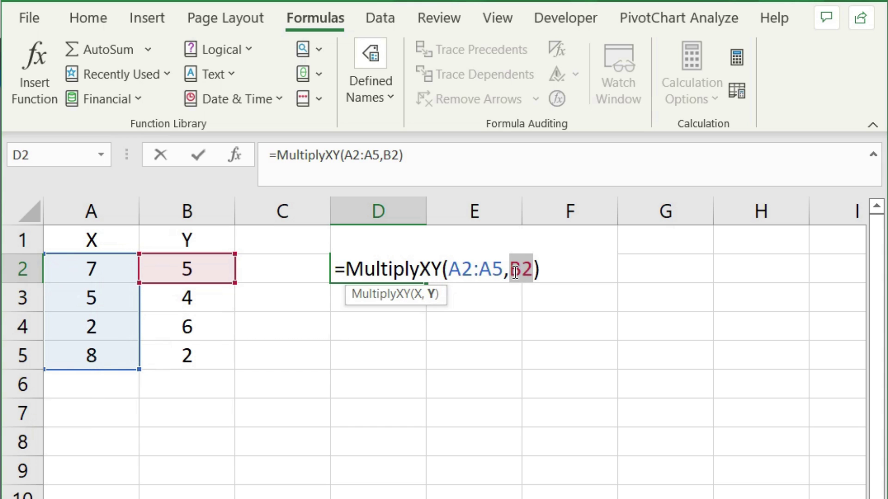
key(BackSpace)
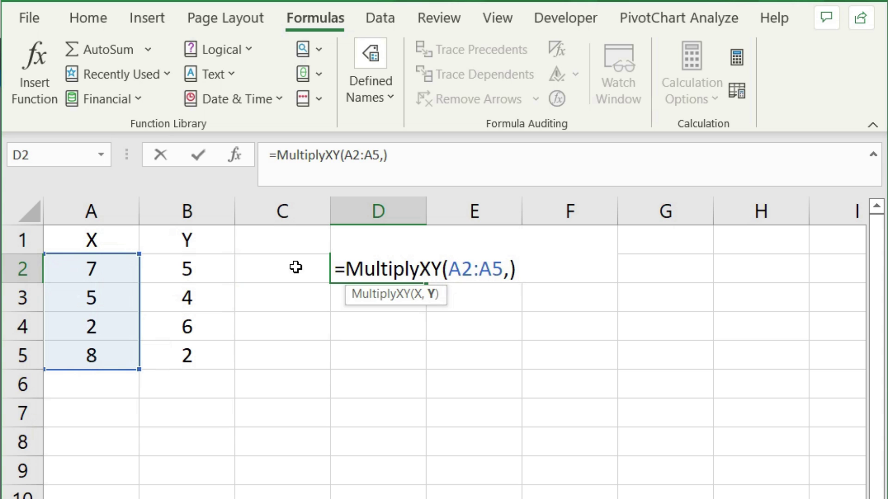
drag(210, 272, 211, 346)
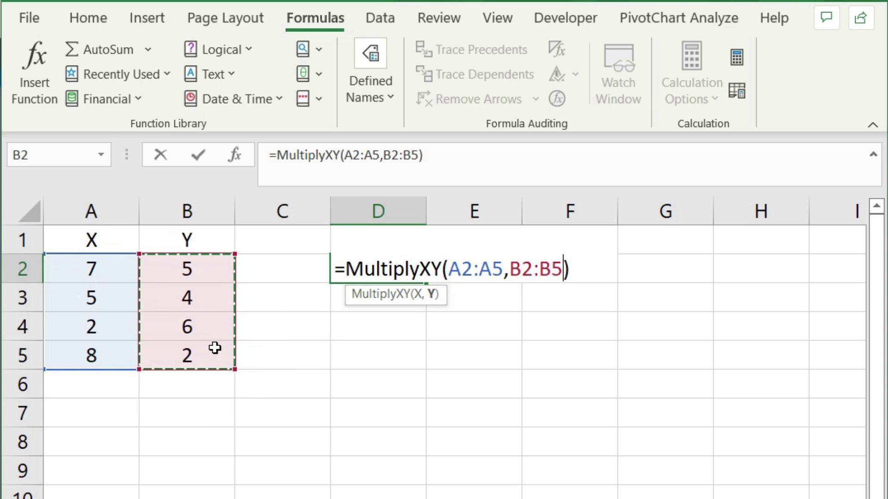
key(Return)
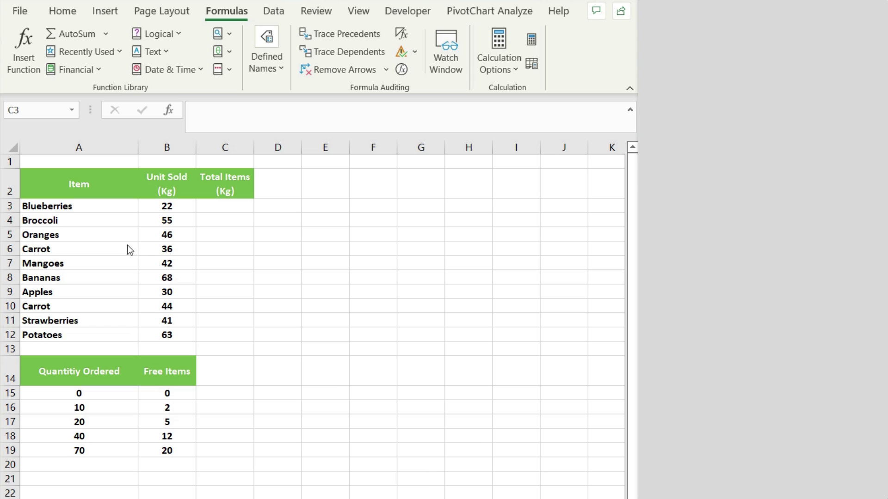
drag(111, 204, 83, 340)
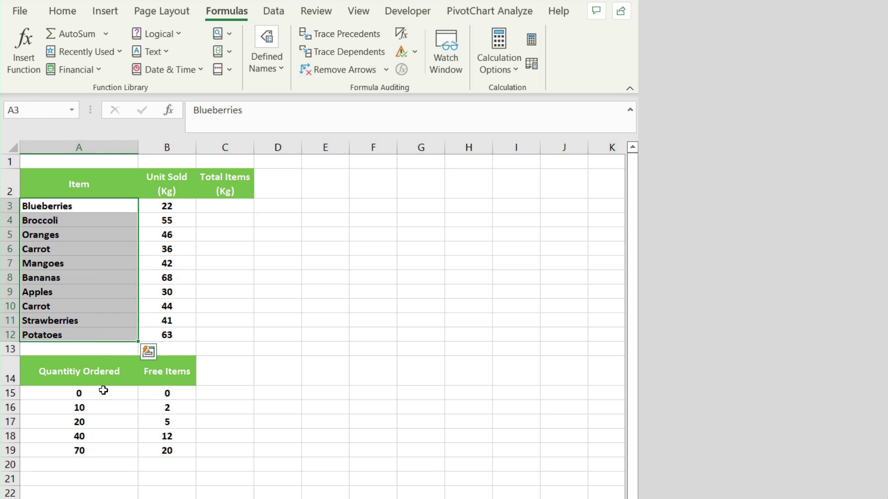
drag(101, 390, 171, 447)
click(94, 406)
drag(94, 406, 167, 406)
drag(103, 440, 179, 437)
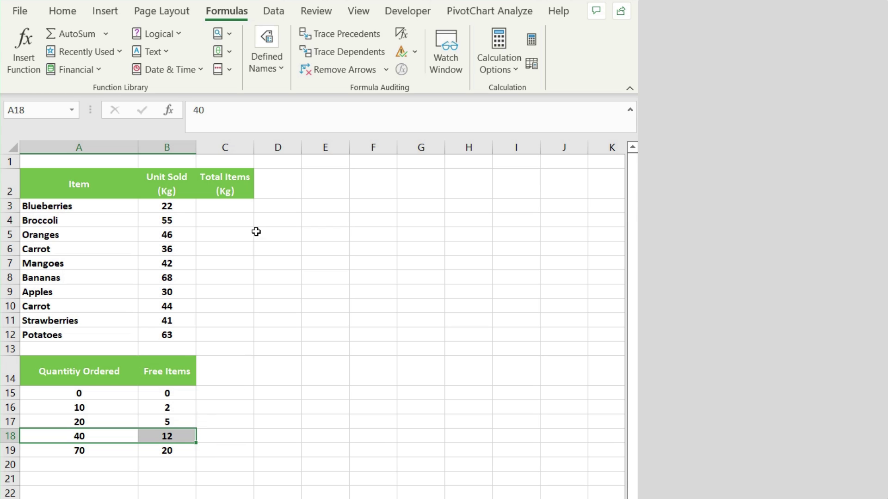
drag(238, 209, 237, 213)
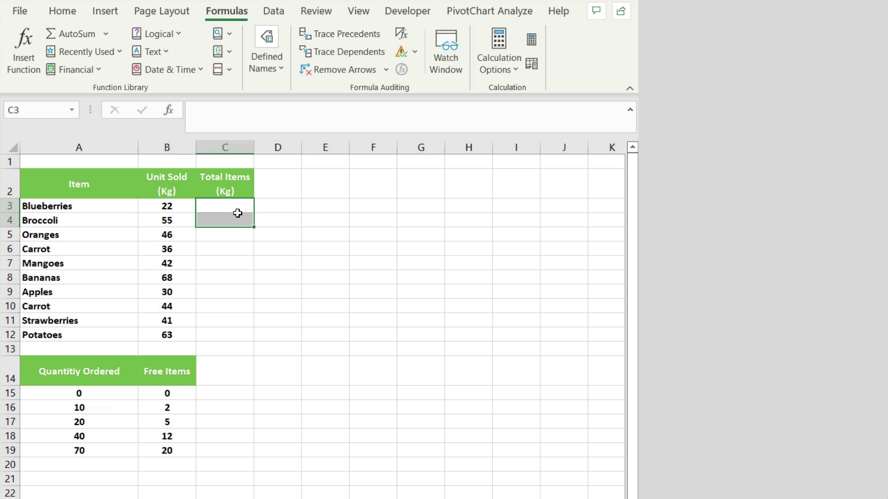
click(233, 206)
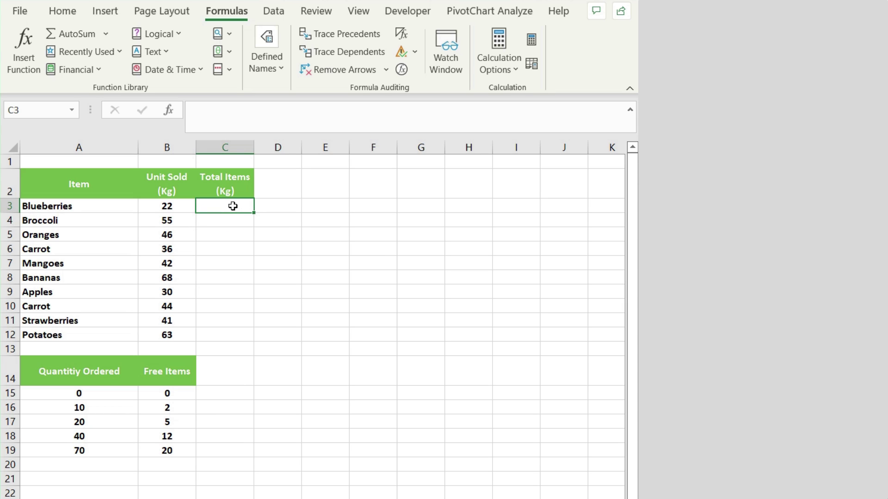
Enter =VLOOKUP(B3,$A$15:$B$19,2,TRUE)+B3 in C3, giving 27 for Blueberries.
text(=vlooku)
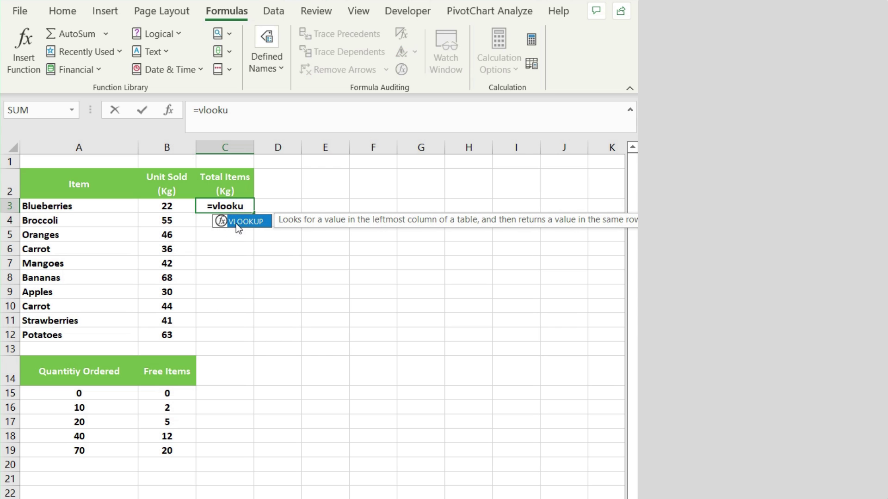
double_click(237, 222)
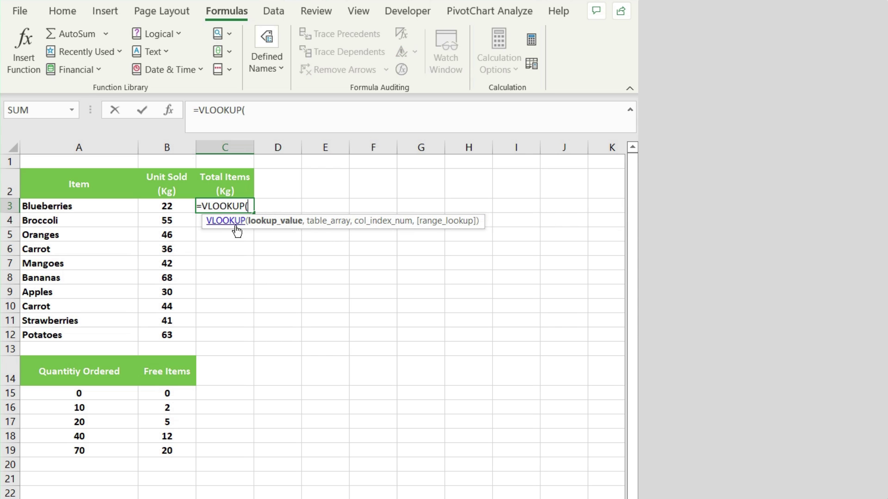
click(181, 205)
text(,)
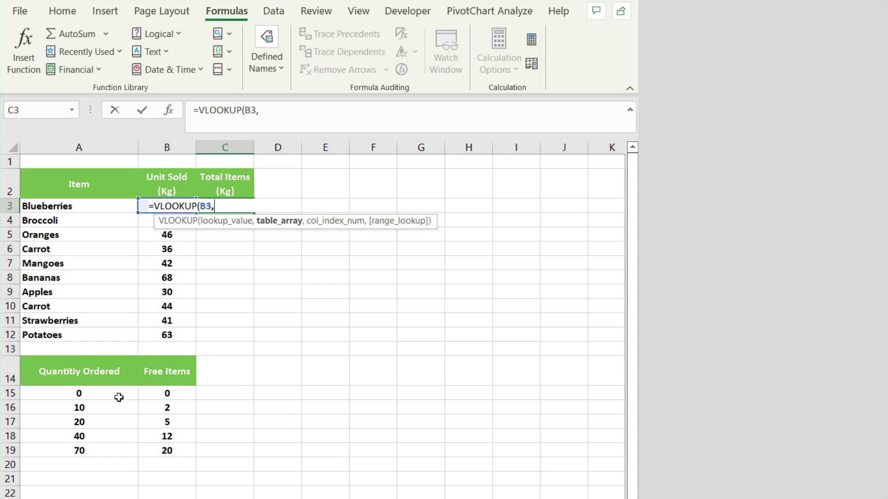
drag(119, 397, 167, 448)
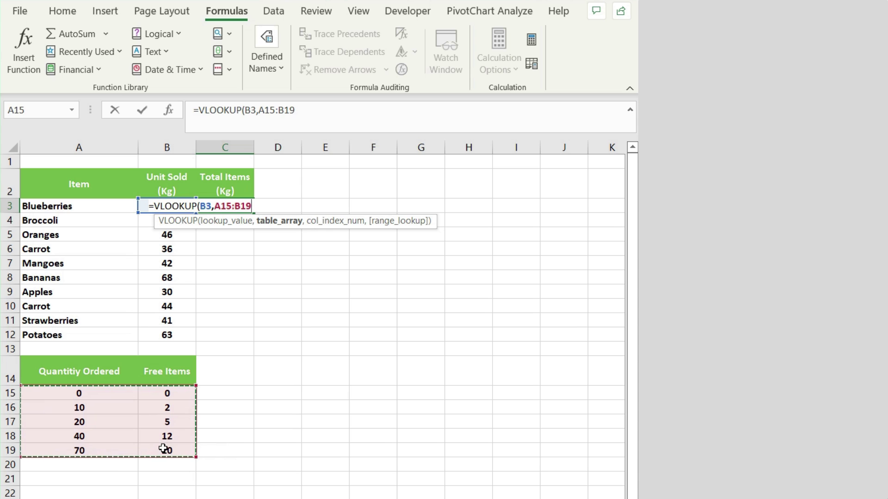
key(F4)
text(,2)
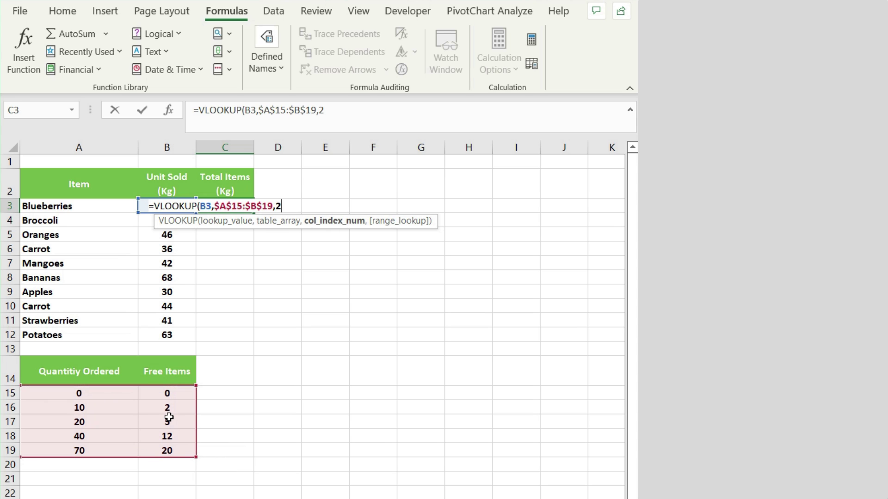
text(,)
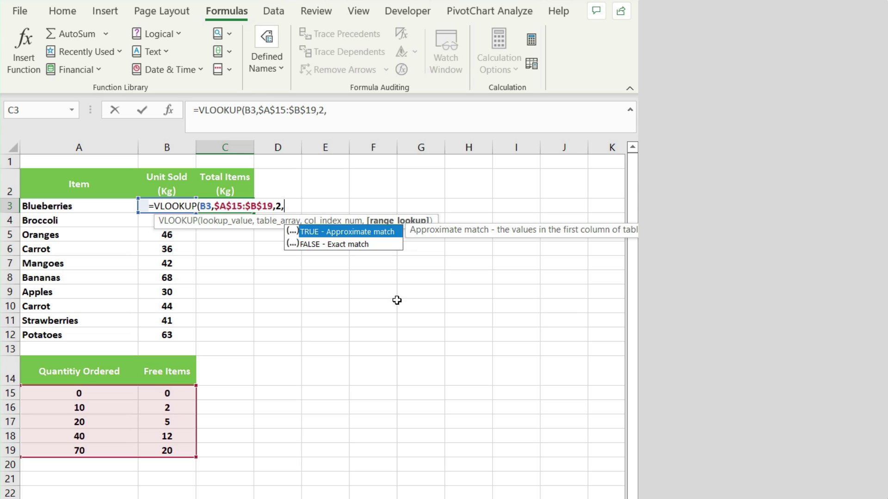
double_click(374, 231)
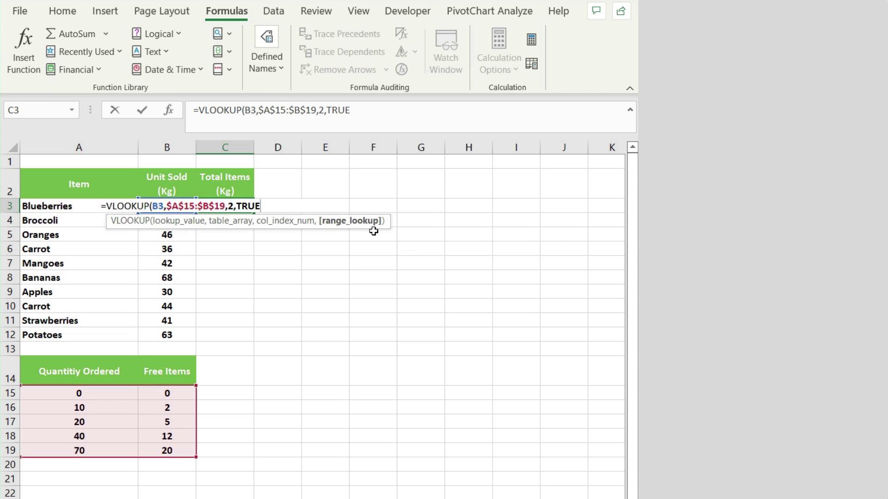
text())
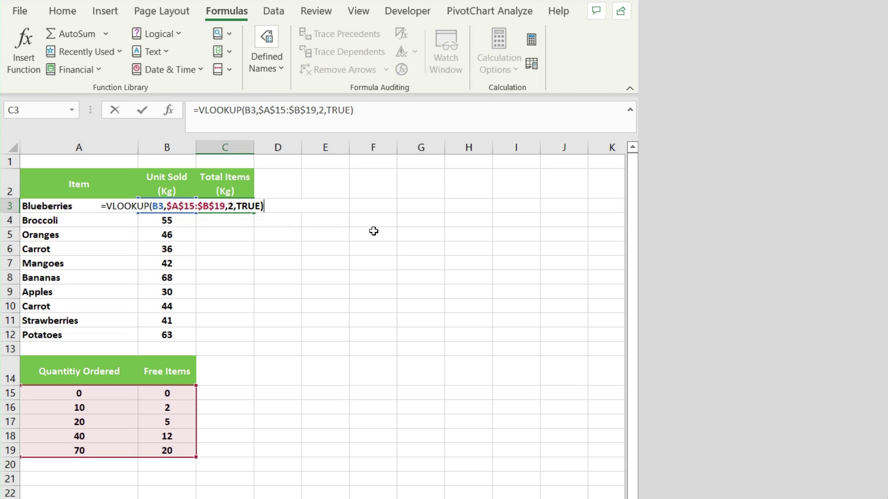
text(+B3)
key(Return)
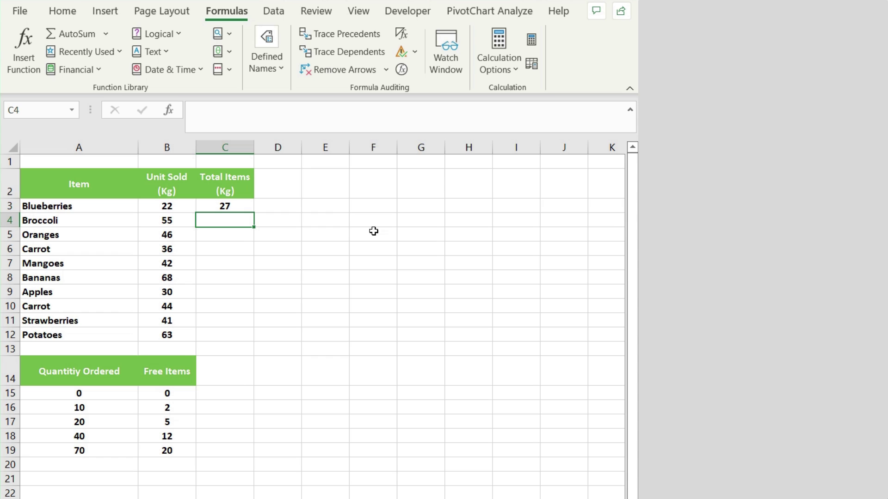
Copy the C3 VLOOKUP formula text without changing the cell.
click(235, 206)
double_click(236, 206)
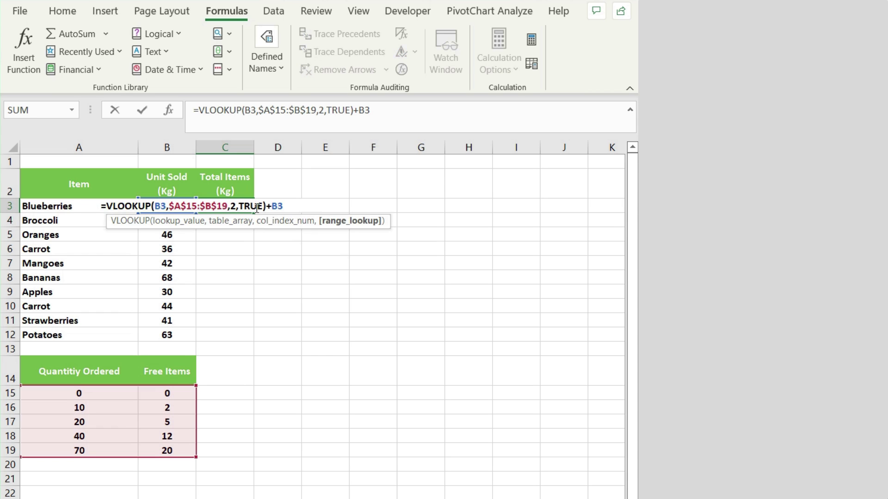
drag(286, 207, 107, 214)
right_click(118, 208)
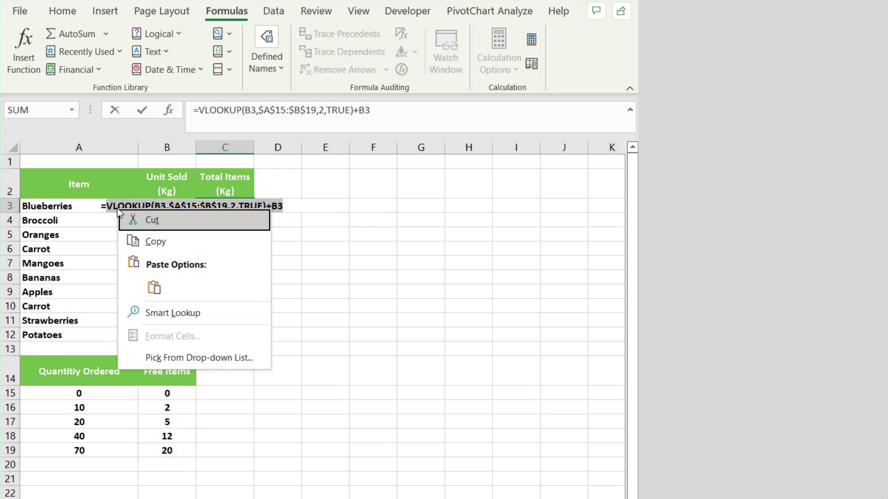
click(142, 240)
key(Escape)
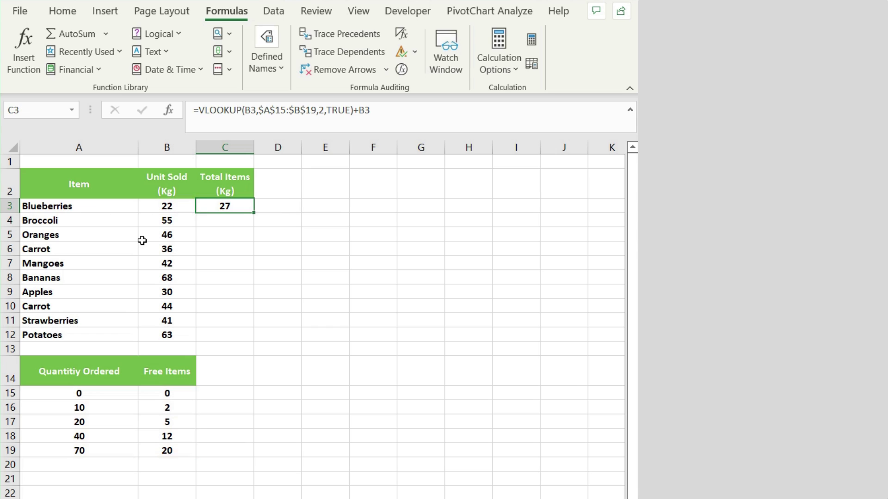
In E3 start =LAMBDA(UNITSOLD,( wrapping the pasted VLOOKUP formula.
click(325, 206)
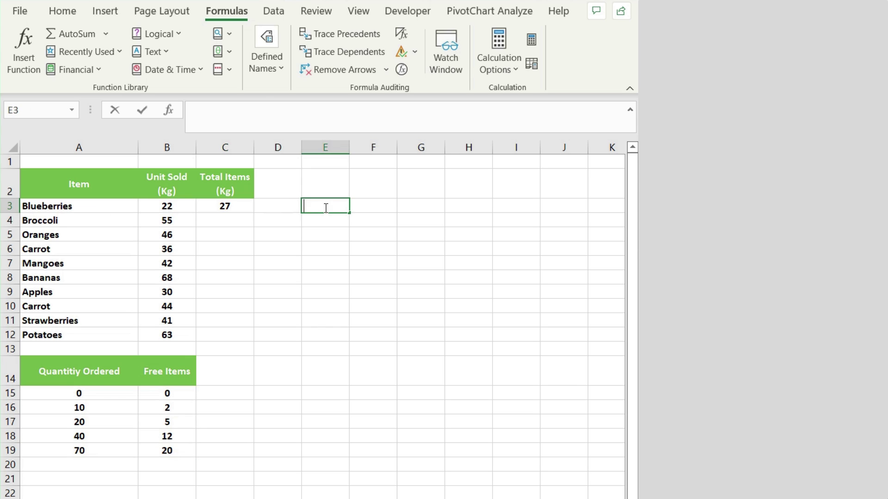
text(=LAMBDA)
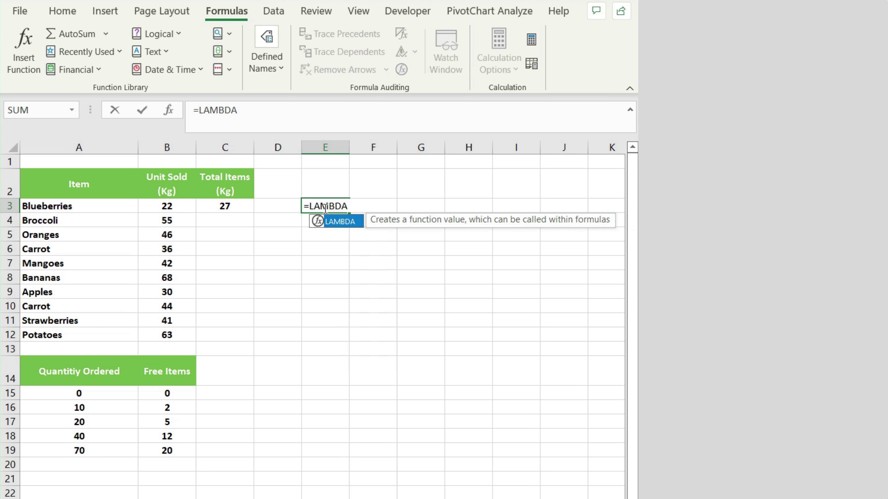
double_click(334, 221)
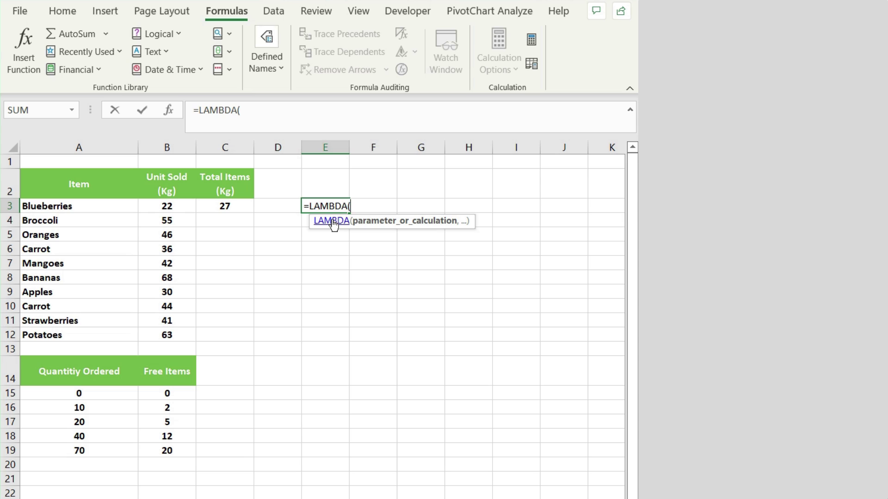
text(UNITSOLD,)
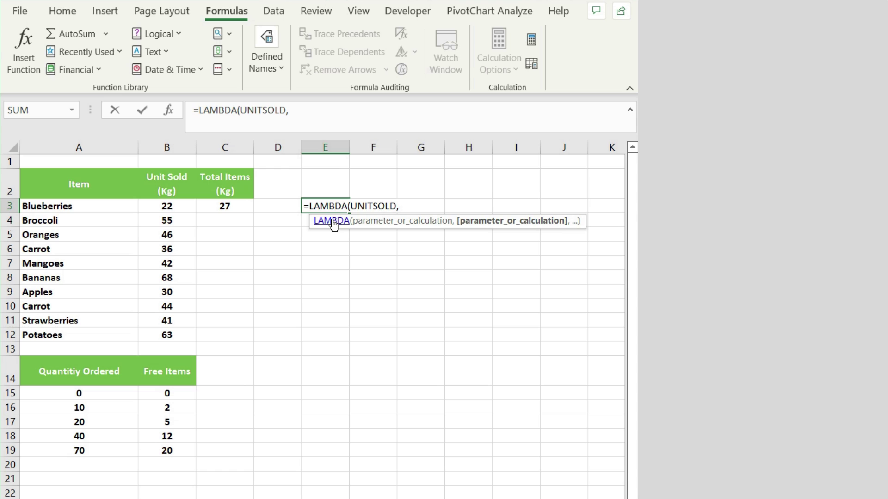
text(()
key(ctrl+v)
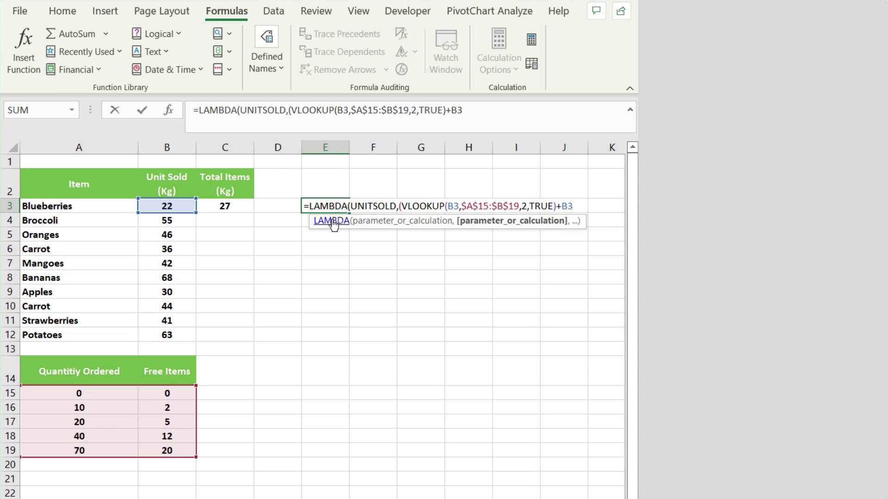
text()))
Replace both B3 references with UNITSOLD, copy the LAMBDA formula and commit E3.
double_click(453, 206)
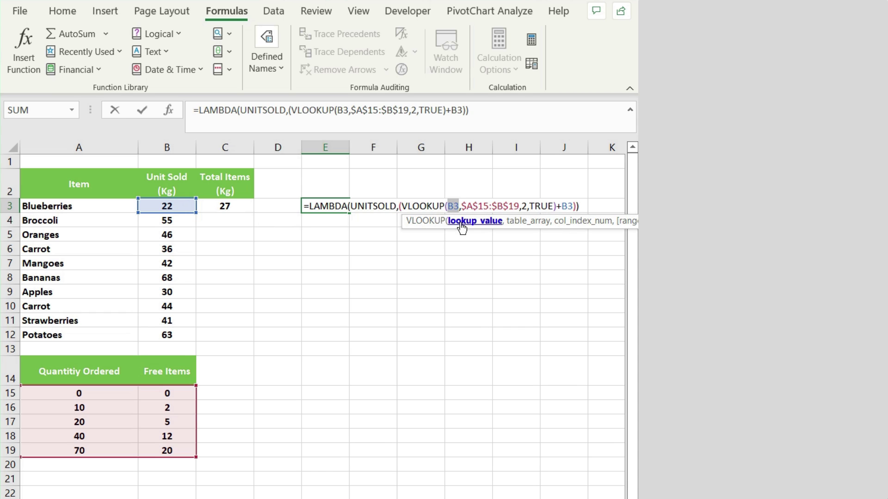
text(UNITSOLD)
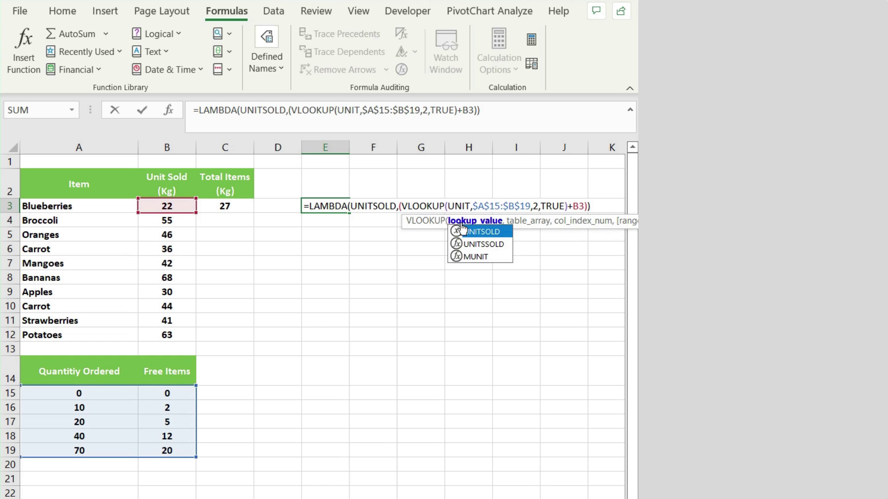
click(474, 226)
double_click(604, 206)
text(UNITSOLD)
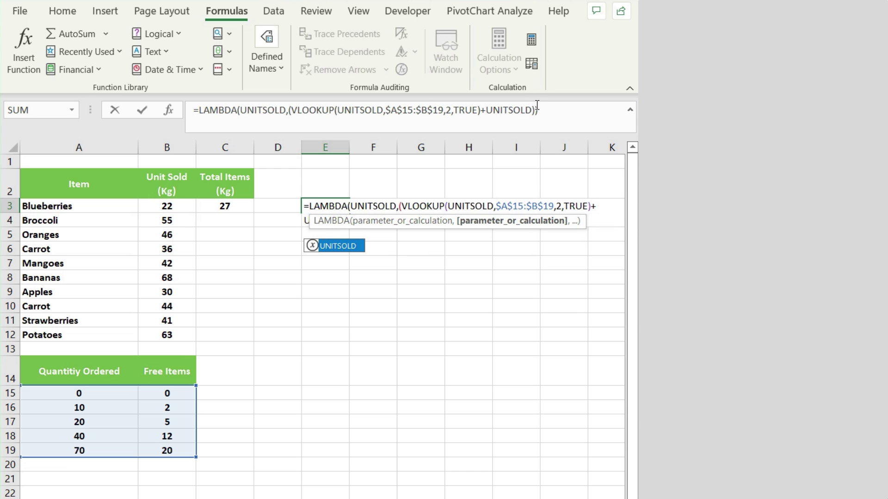
drag(539, 111, 202, 113)
right_click(202, 112)
click(241, 146)
key(Return)
Define the Workbook-scoped name UNITSOLDWITHFREEITEMS, commented 'Total units sold with incentive offer', referring to the pasted LAMBDA.
click(266, 58)
click(260, 123)
click(212, 167)
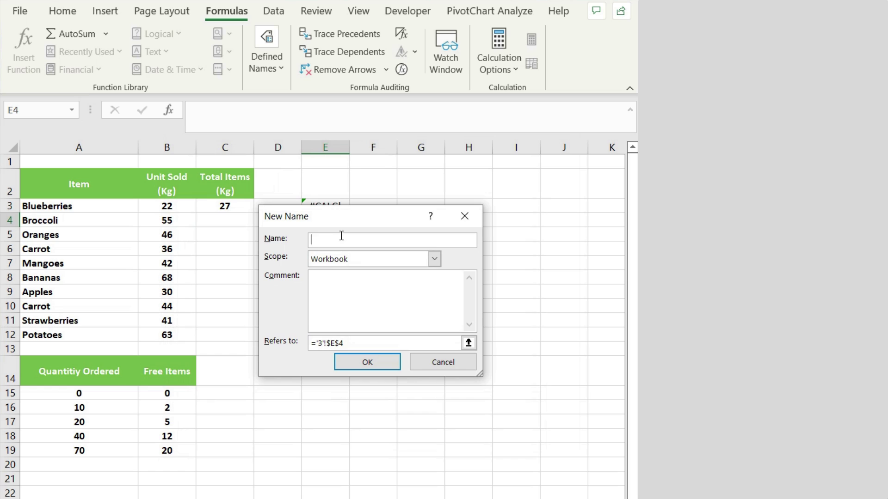
text(UNITSOLDWITHFREEITEMS)
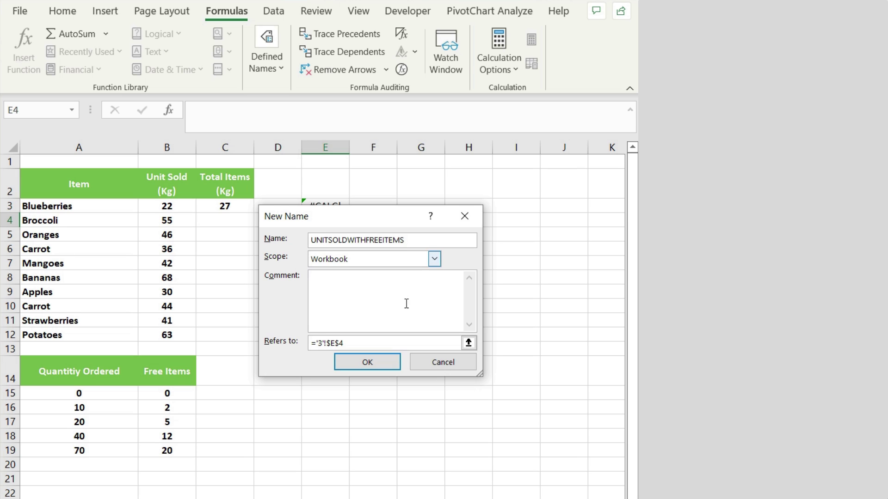
click(387, 260)
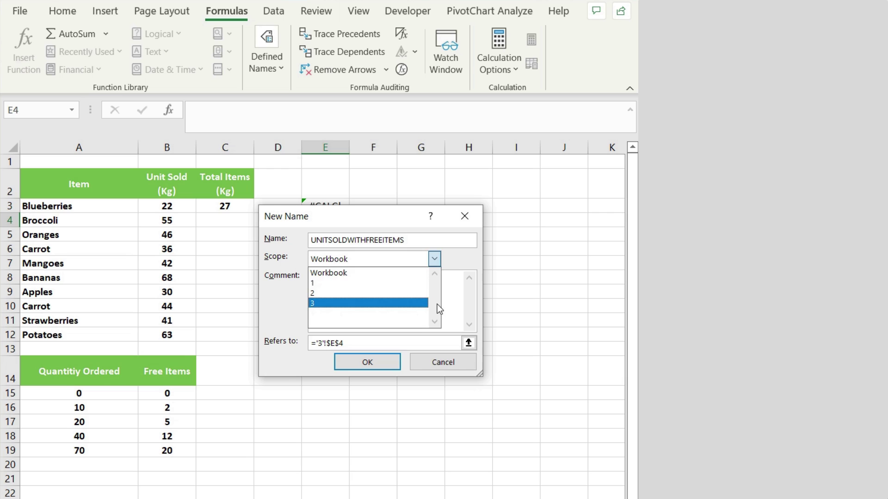
click(452, 300)
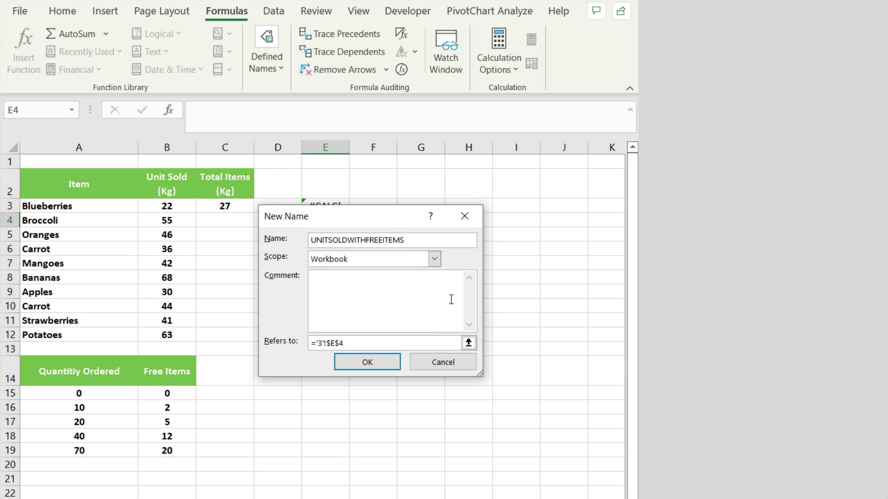
text(Total units sold with incentive offer)
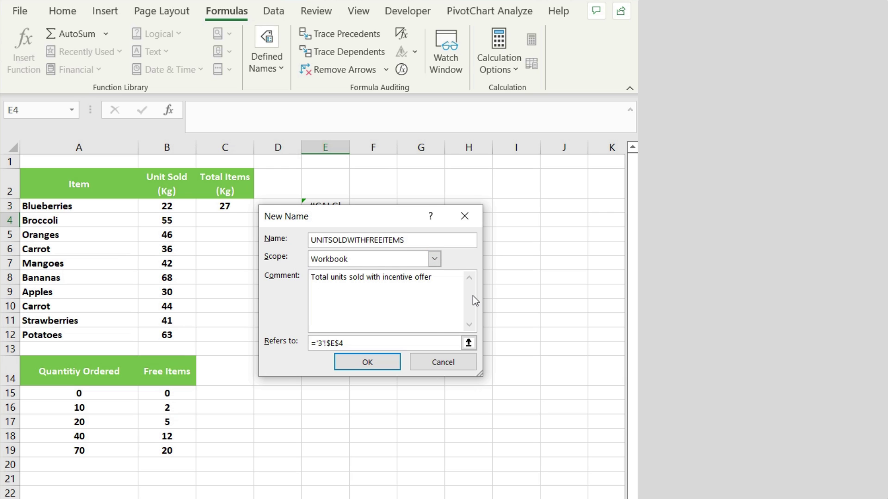
drag(384, 343, 311, 343)
right_click(319, 343)
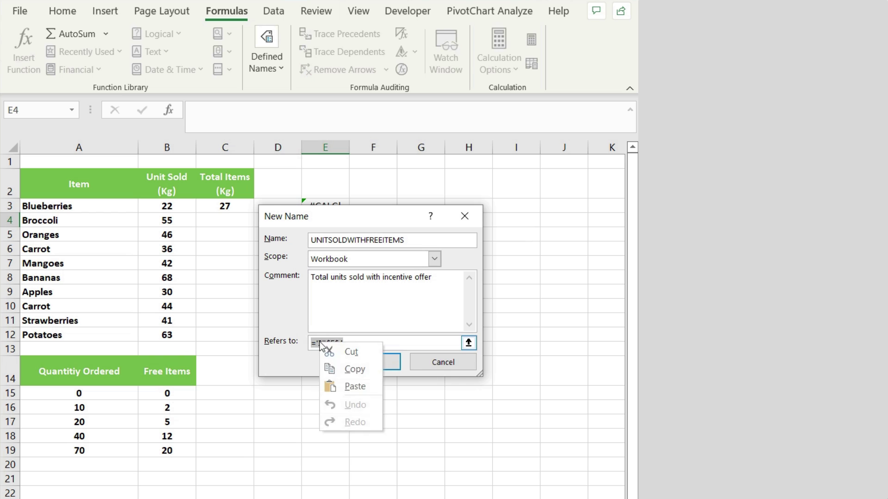
click(340, 387)
click(368, 363)
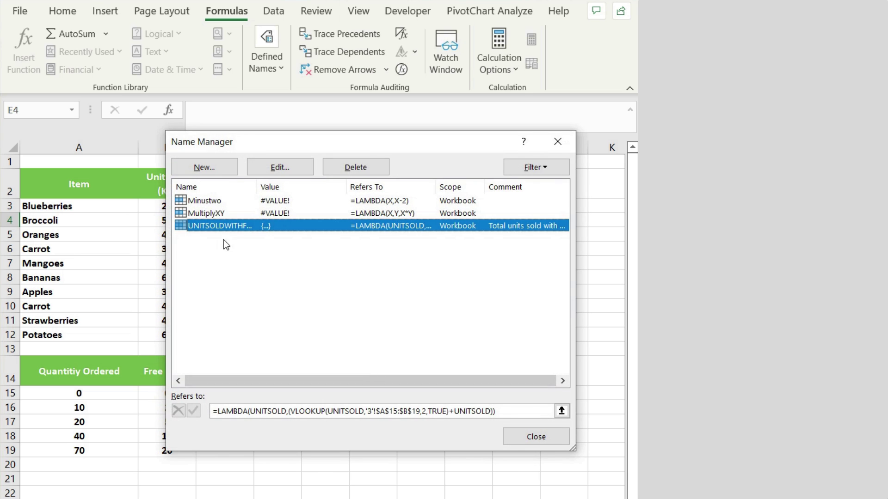
Close Name Manager, then clear C3's old result and E3's test LAMBDA.
click(541, 438)
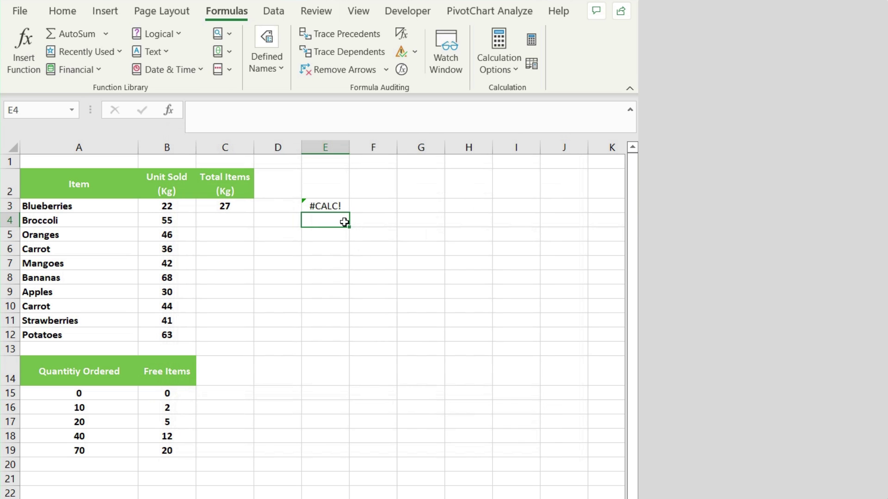
click(243, 209)
key(Delete)
click(324, 206)
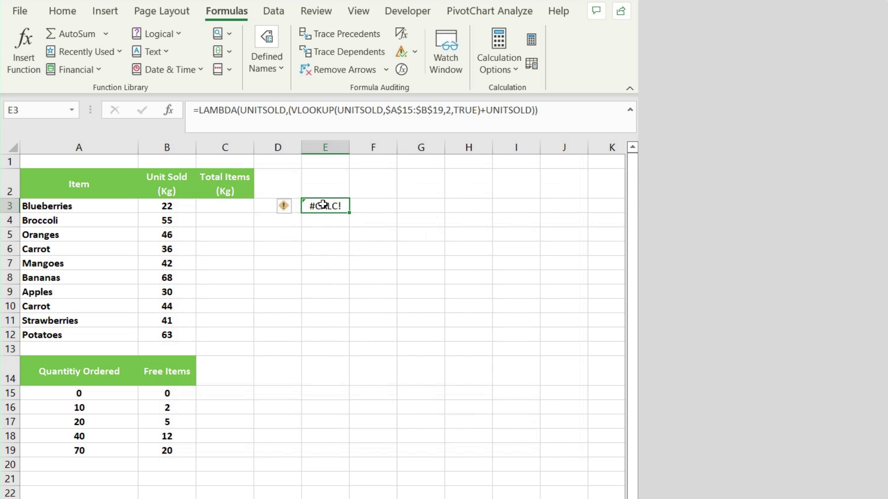
key(Delete)
Enter =UNITSOLDWITHFREEITEMS(B3) in C3, returning 27 for Blueberries.
double_click(233, 207)
text(=unit)
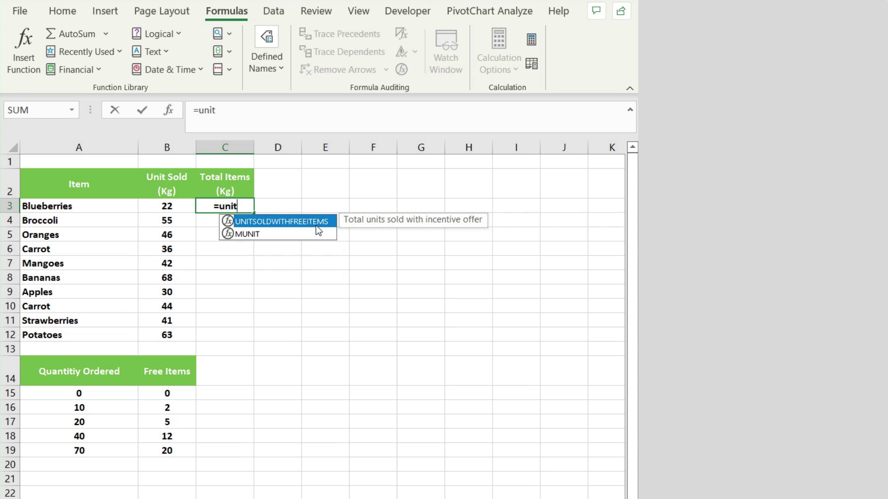
double_click(314, 224)
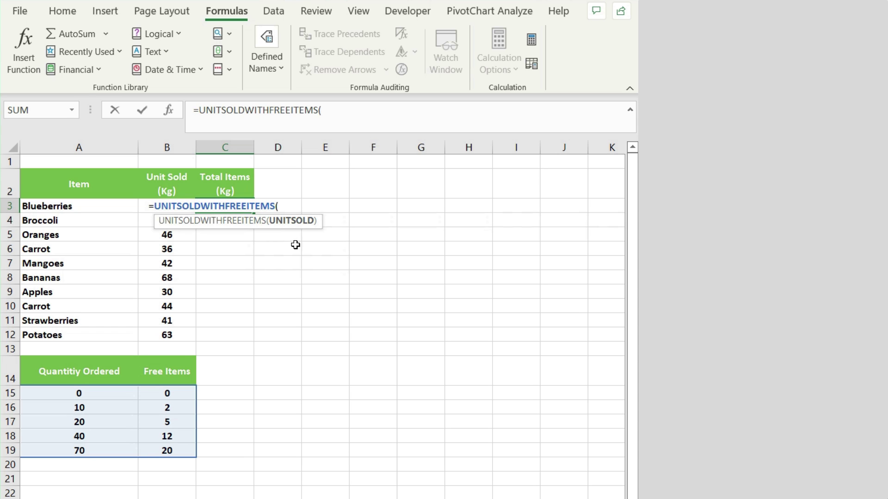
text(B3)
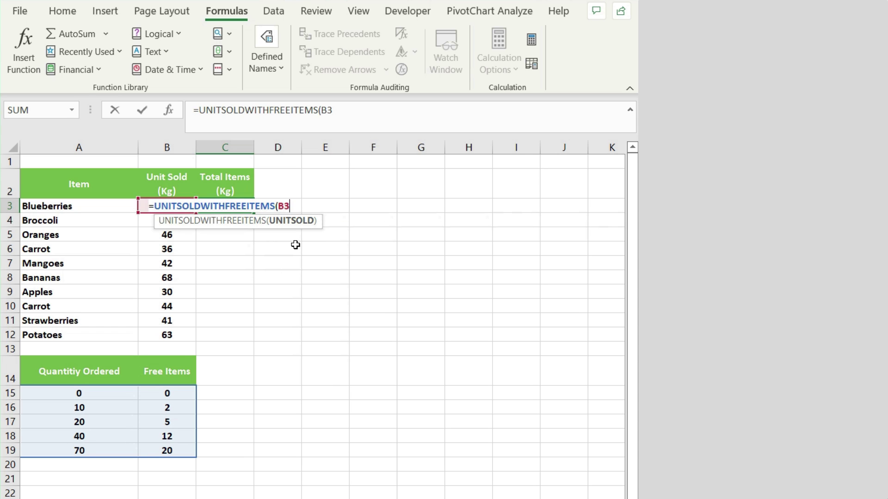
text())
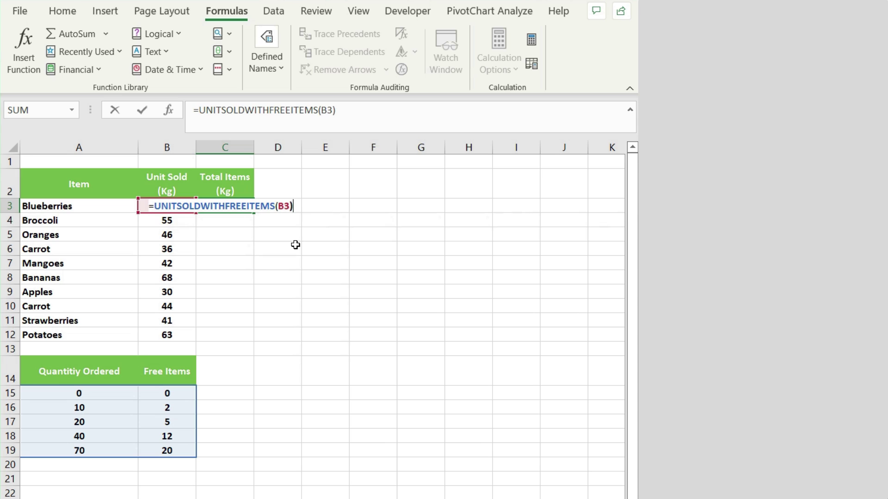
key(Return)
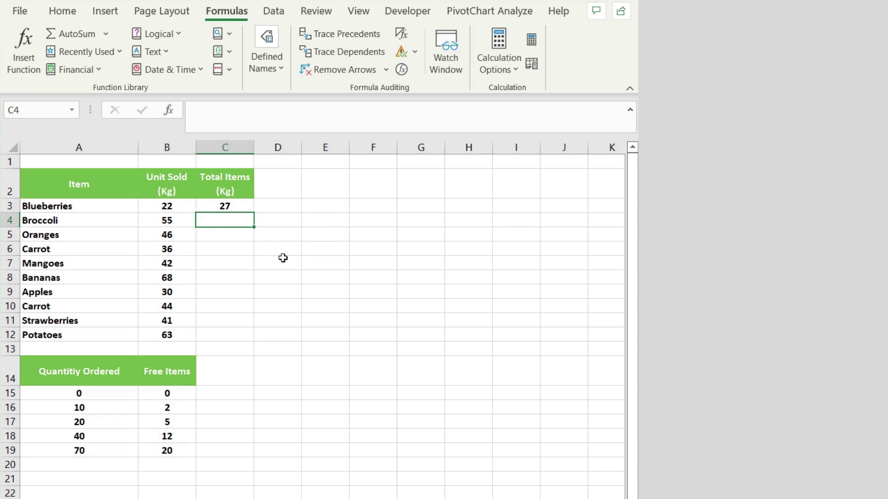
Fill C3's UNITSOLDWITHFREEITEMS formula down to C12, giving 27, 67, 58, 41 onward.
click(250, 209)
drag(252, 212, 251, 337)
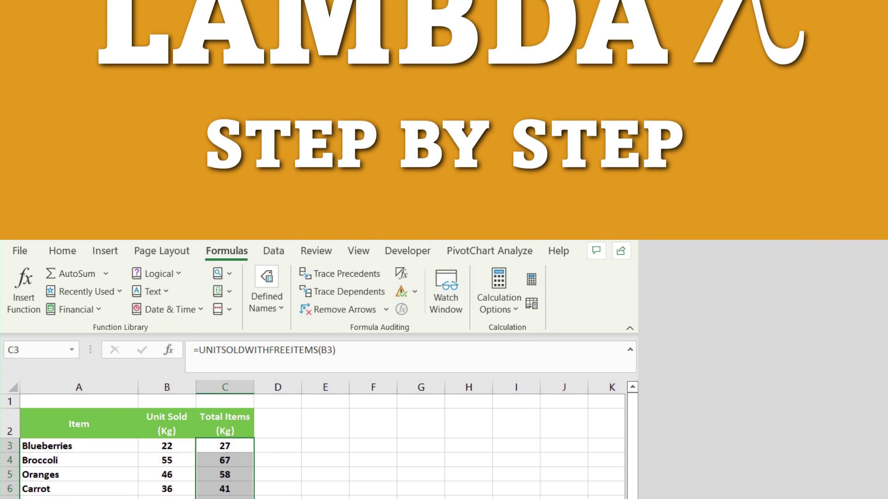